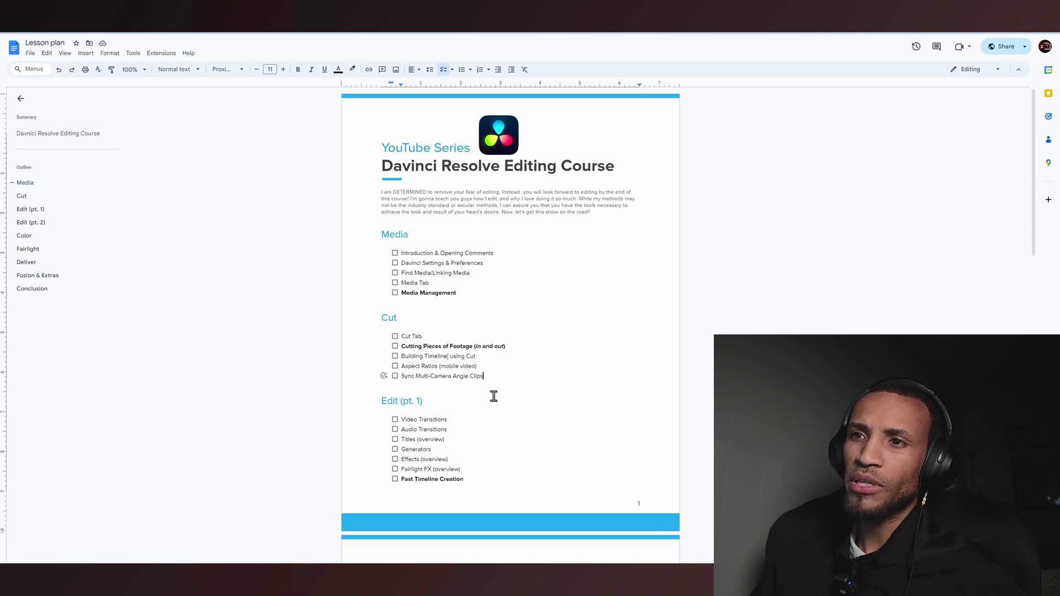
Browse the lesson outline from Cut Tab down to the Video Transitions item.
left_click(435, 336)
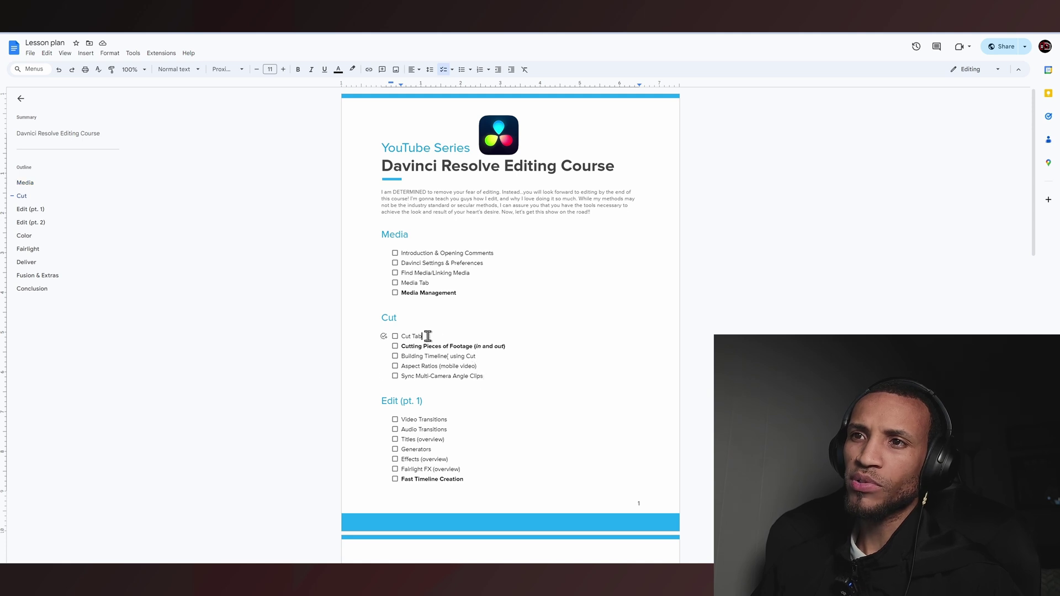
left_click(436, 345)
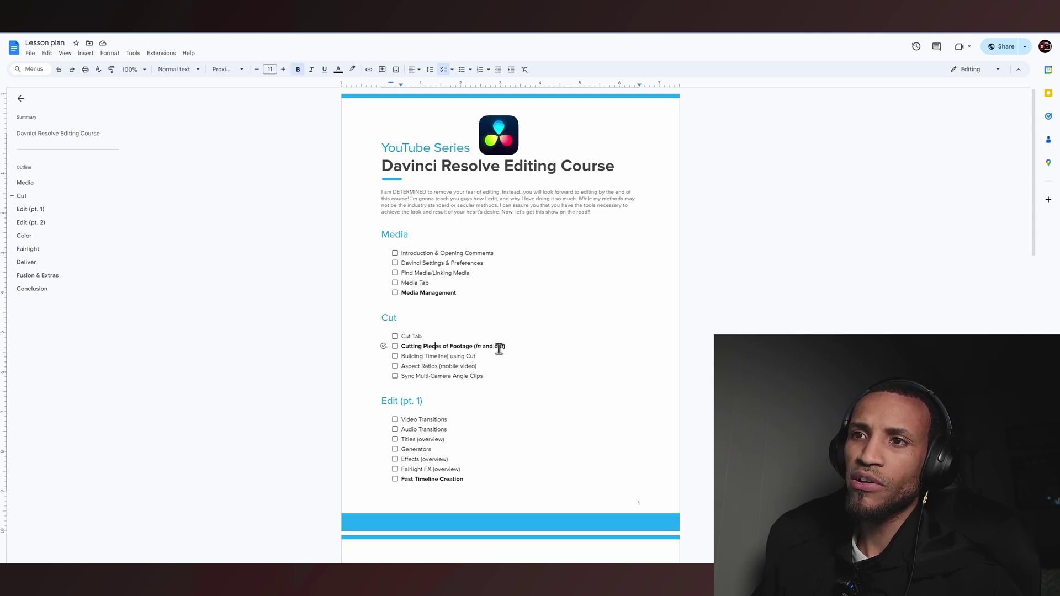
left_click(411, 357)
left_click_drag(430, 356, 478, 363)
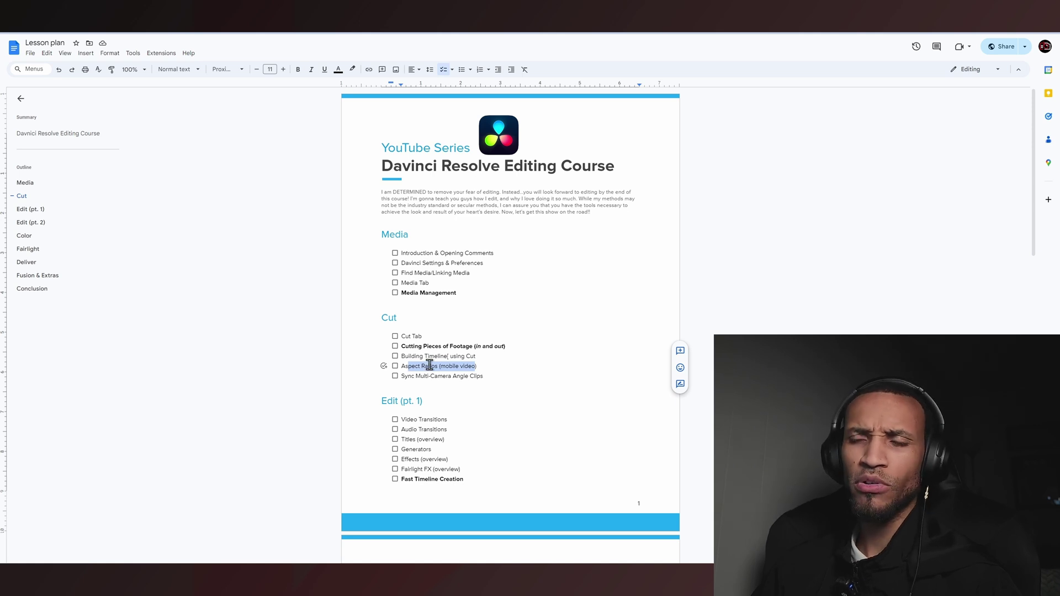
left_click_drag(408, 376, 478, 376)
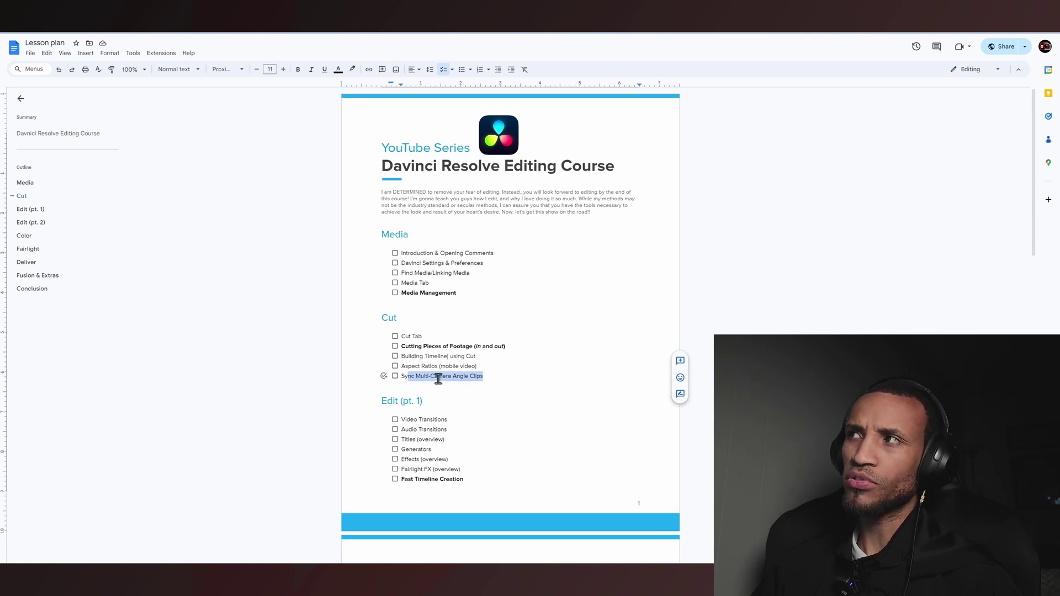
left_click(408, 419)
left_click_drag(407, 420, 441, 419)
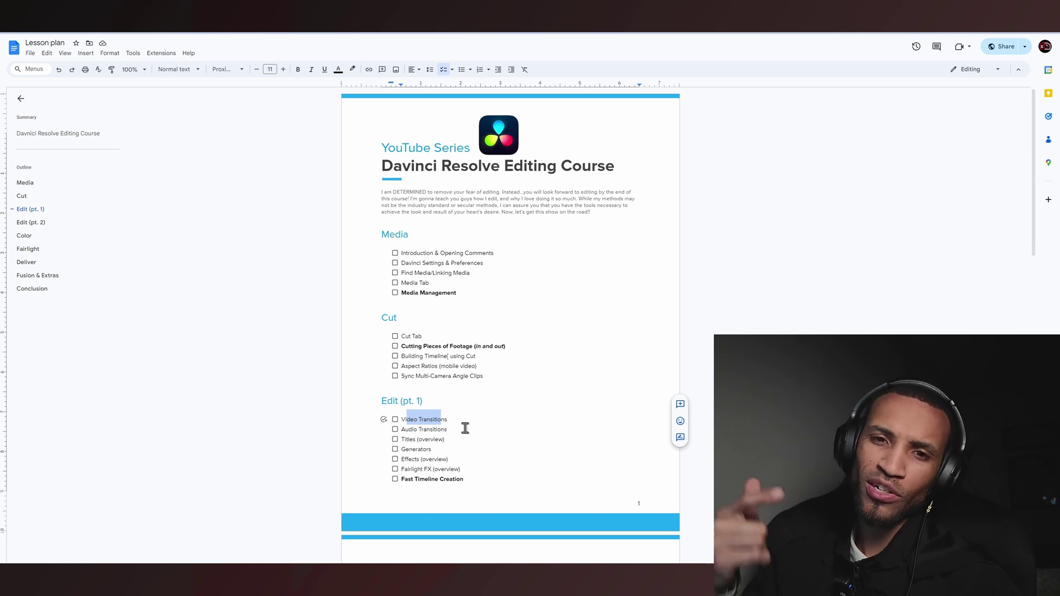
key("BackSpace")
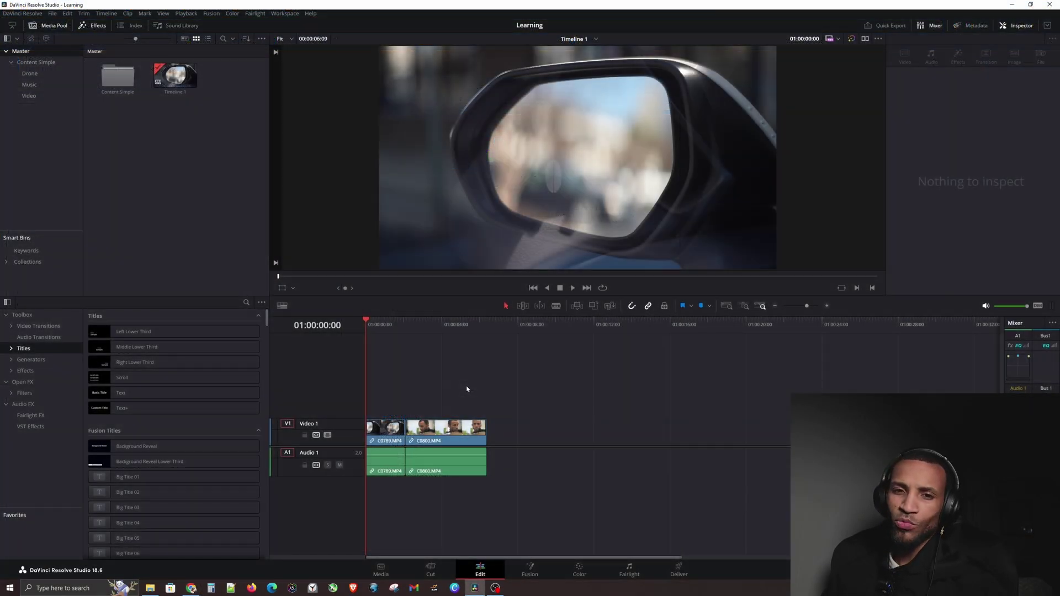
Scrub into C0800, then move to the Cut page and scrub its lower timeline.
left_click_drag(375, 331, 456, 551)
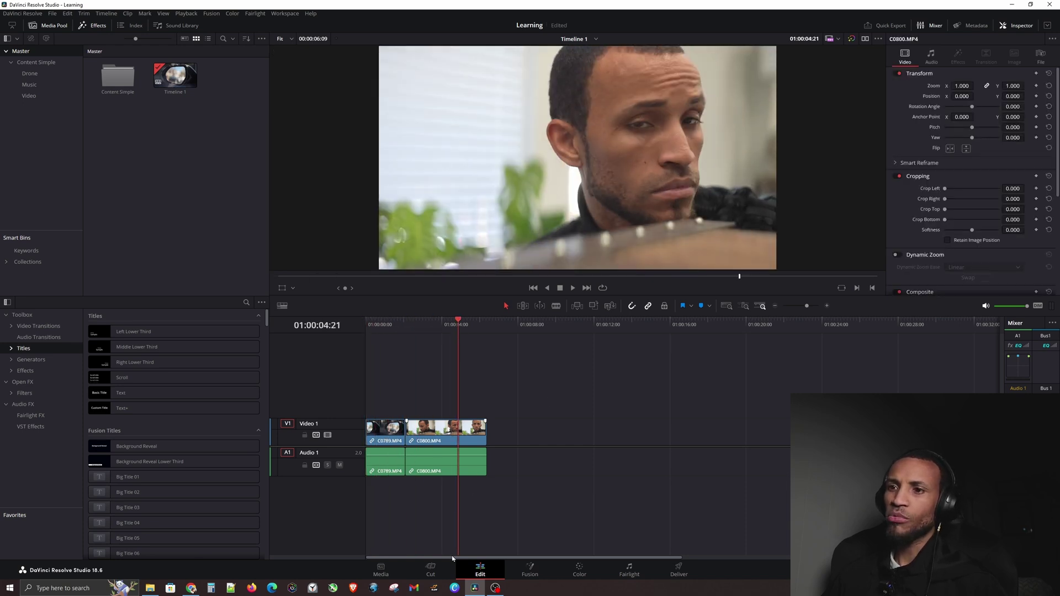
left_click(431, 569)
left_click_drag(401, 360, 515, 393)
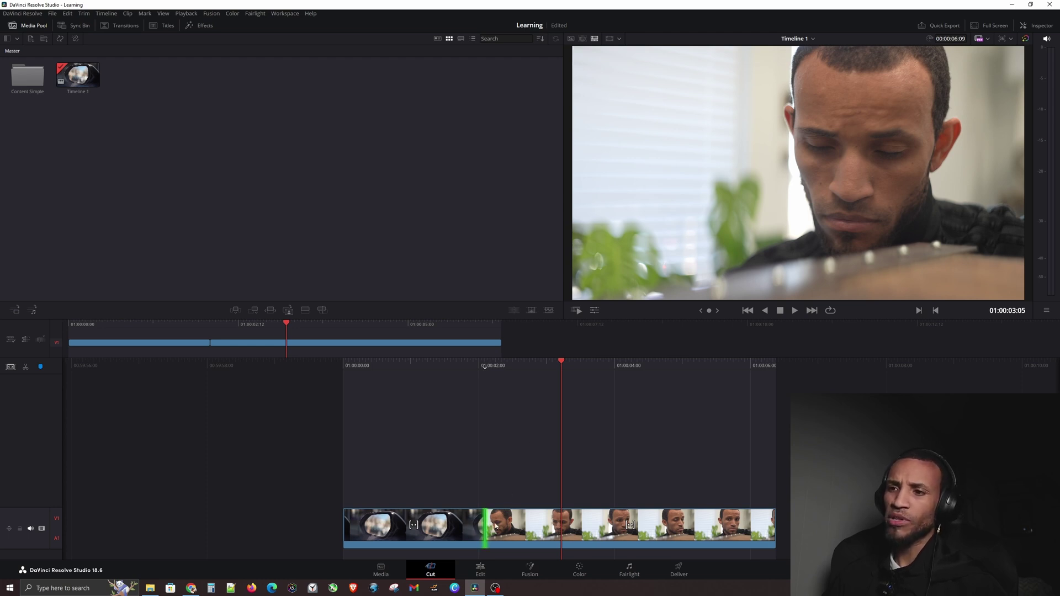
Return to the Edit page showing C0789.MP4 and C0800.MP4 with linked audio.
left_click(480, 569)
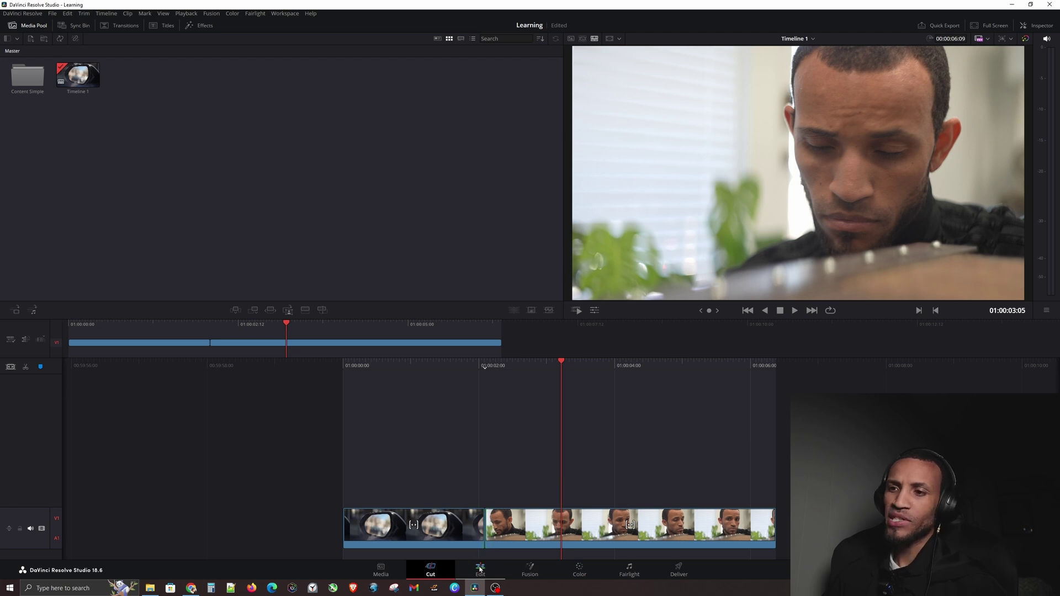
left_click(482, 568)
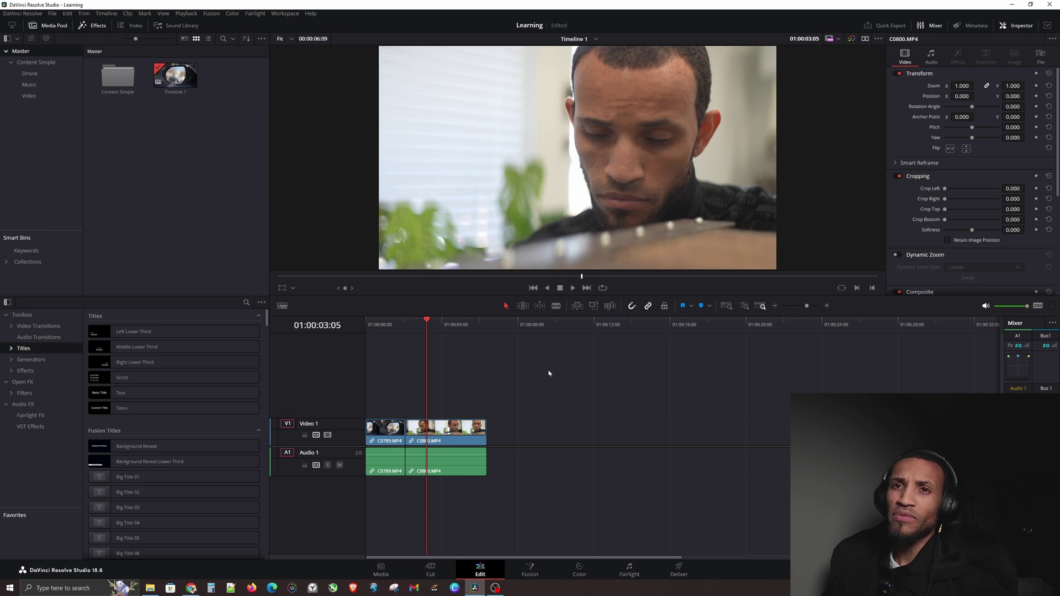
left_click(163, 214)
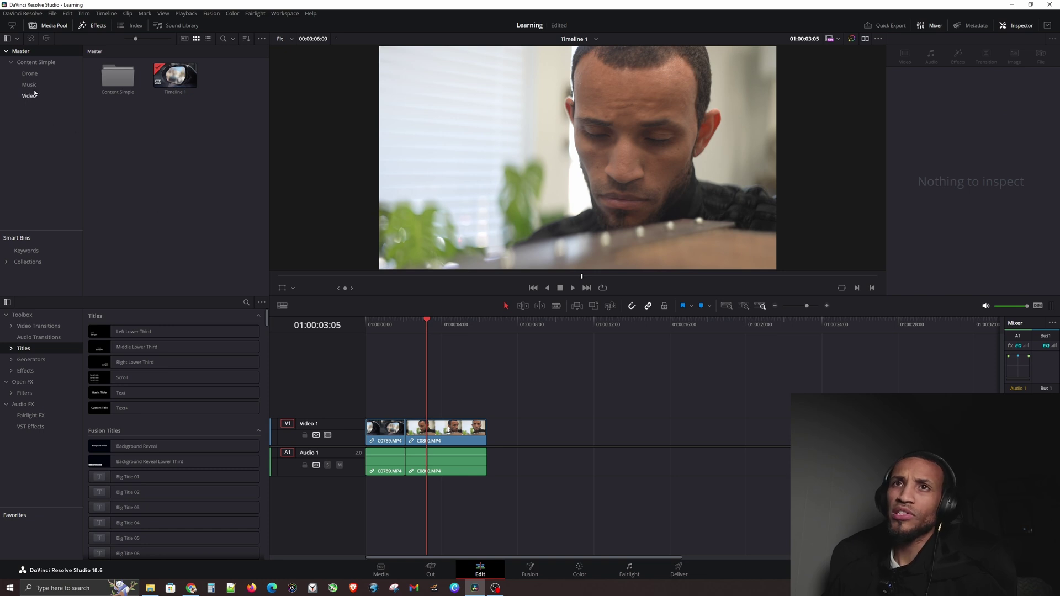
left_click(114, 80)
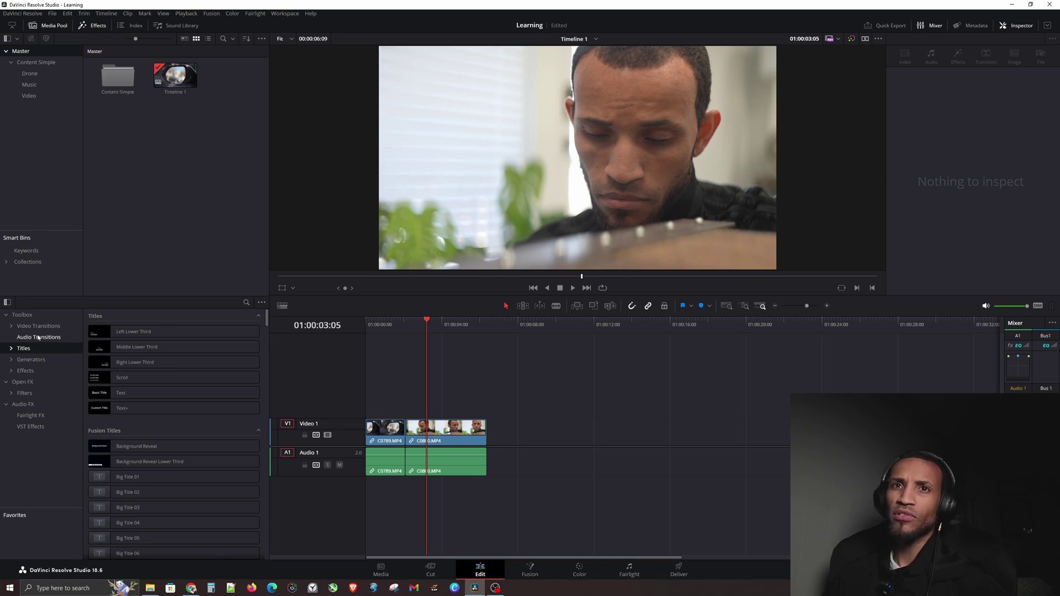
left_click(43, 327)
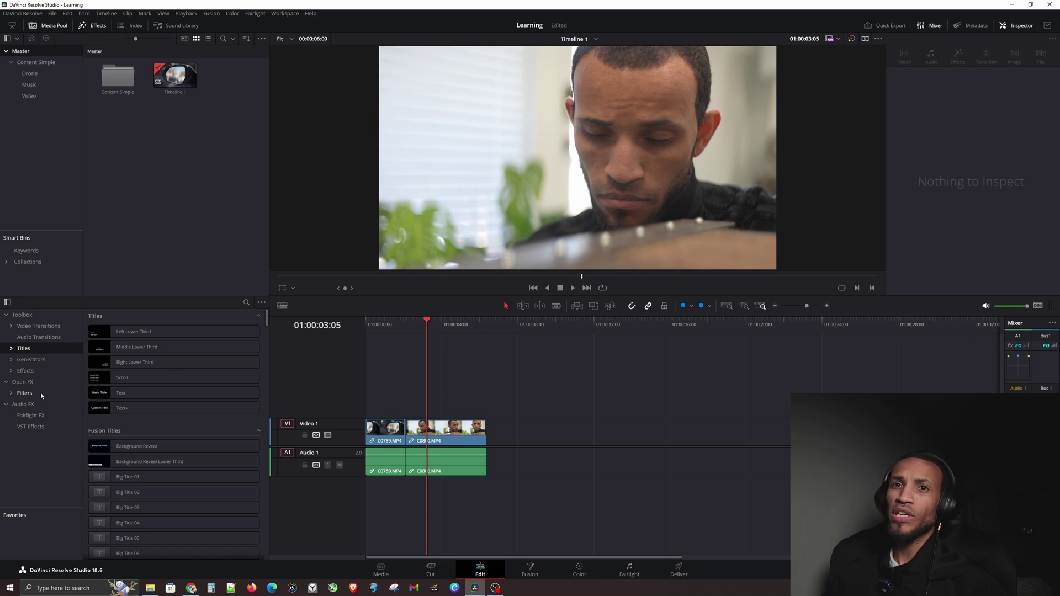
left_click(107, 372)
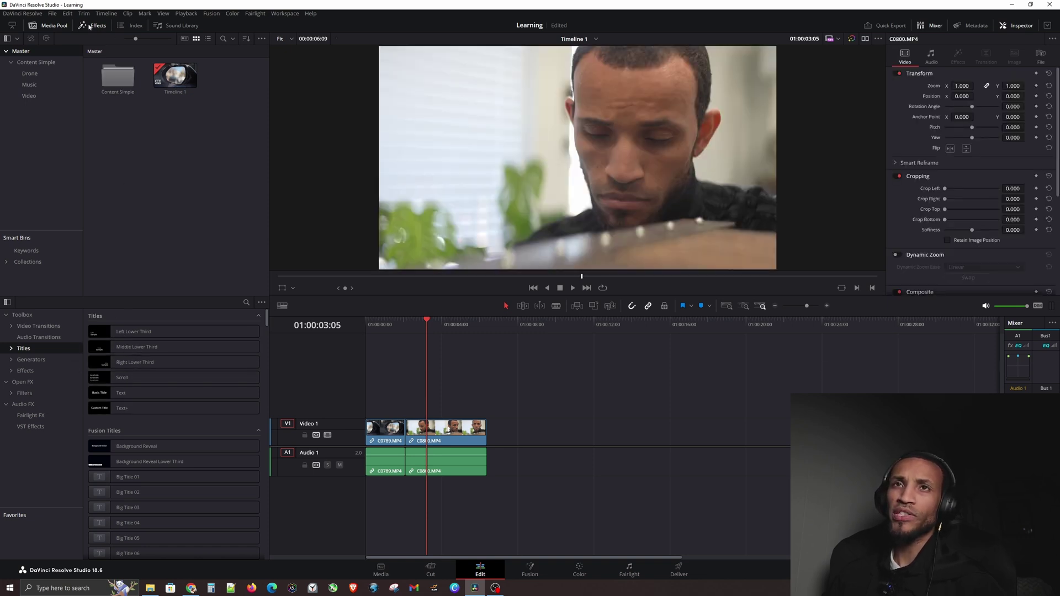
left_click(89, 26)
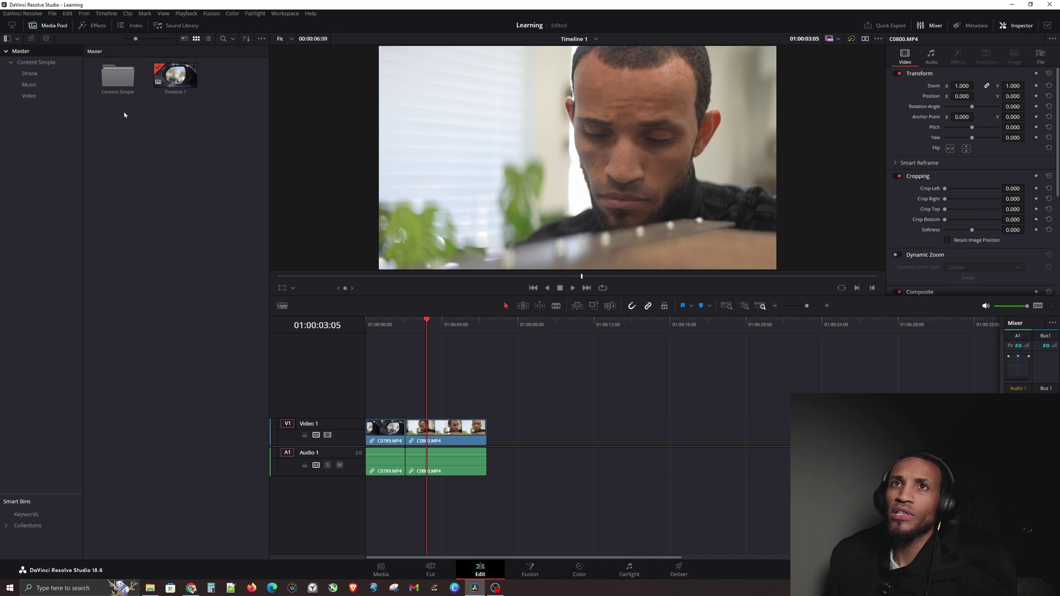
left_click(140, 220)
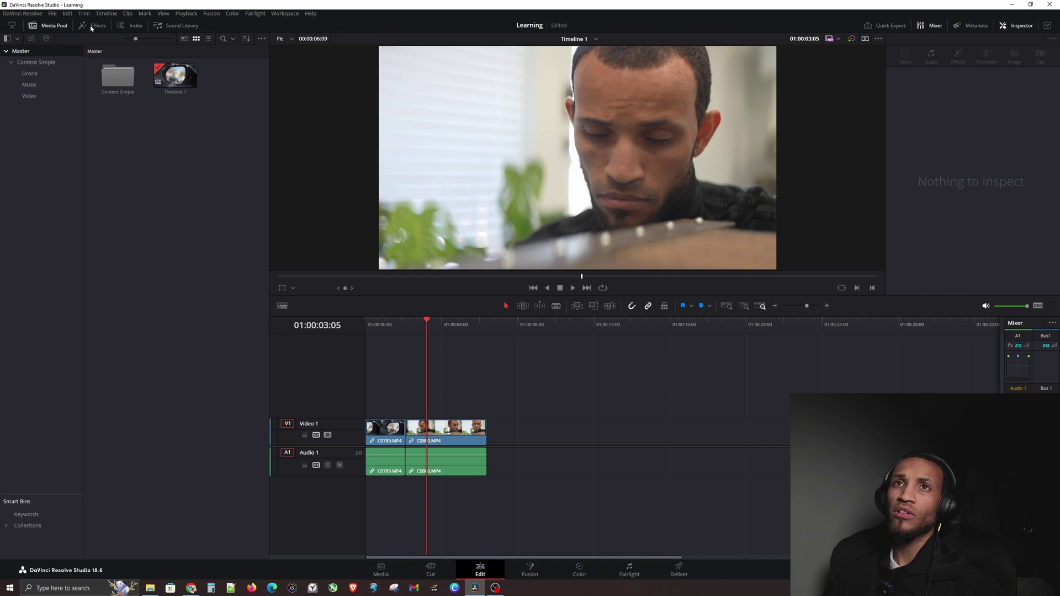
left_click(91, 26)
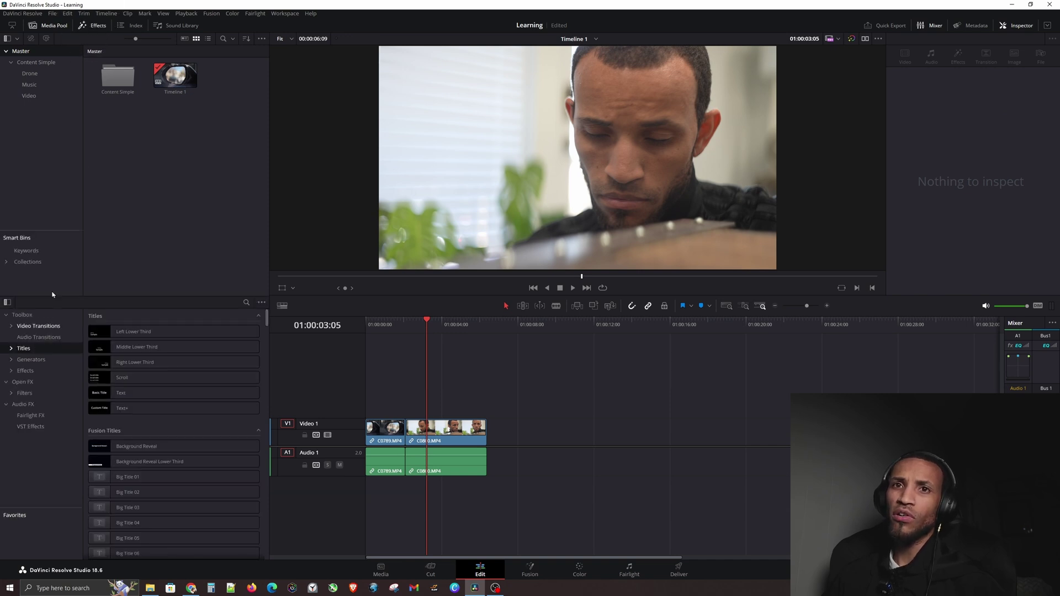
left_click(46, 327)
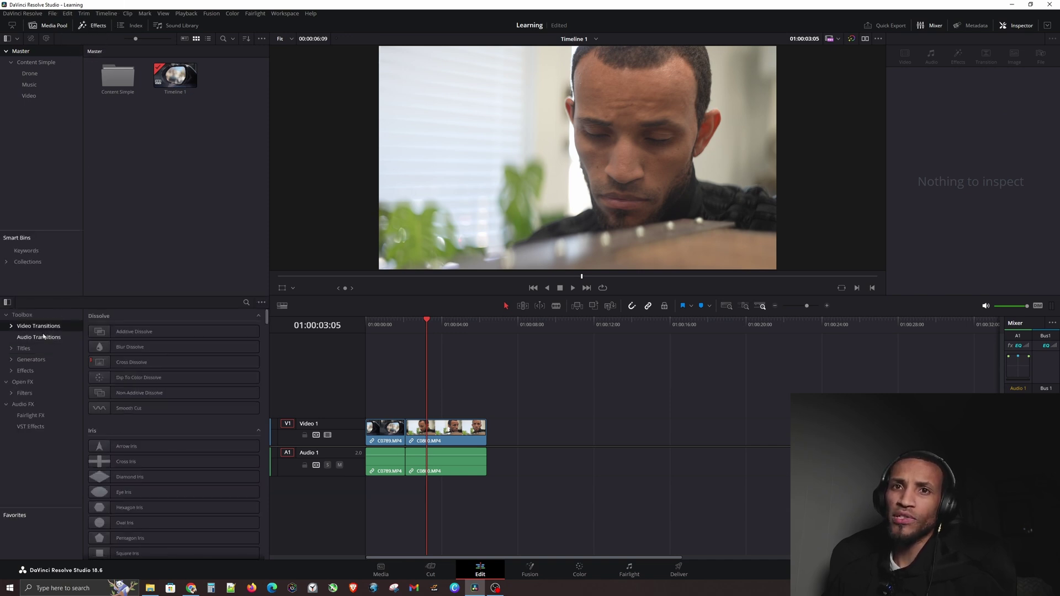
left_click(41, 338)
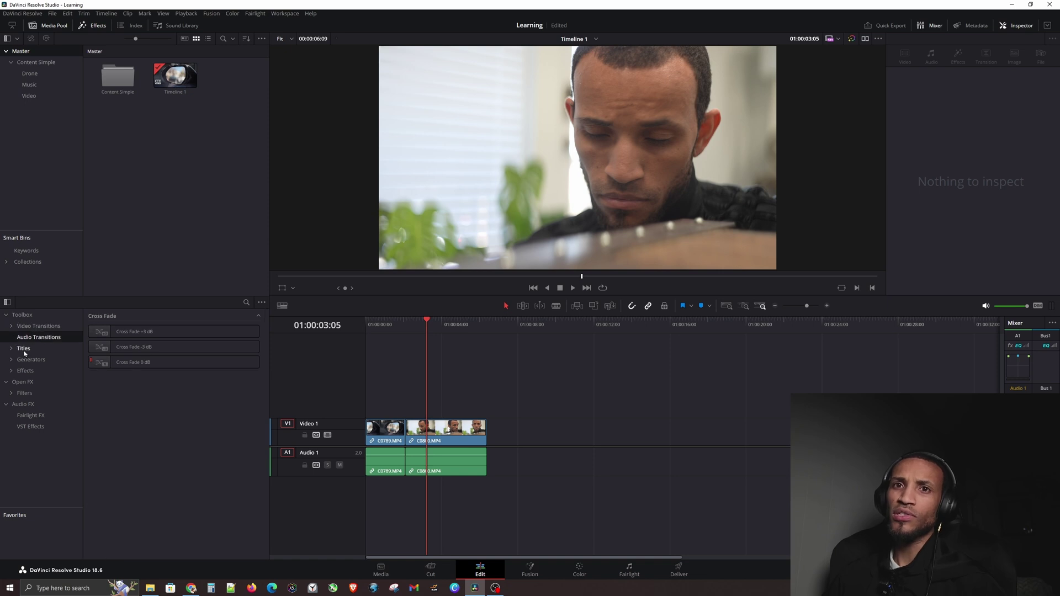
left_click(24, 348)
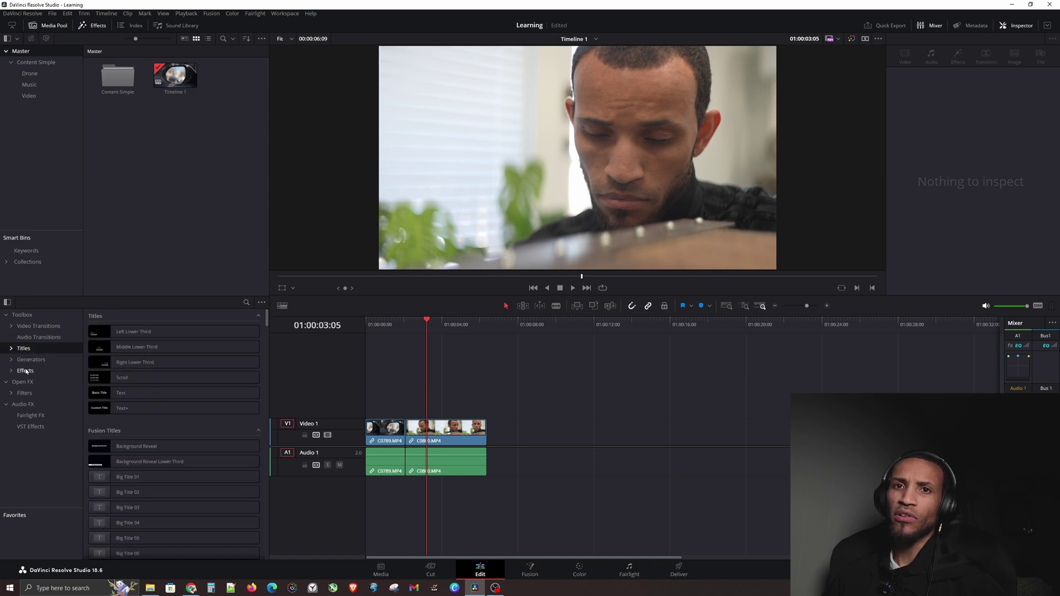
left_click(26, 371)
Show the Open FX filters, then bring up the Timeline View Options above the track headers.
left_click(22, 381)
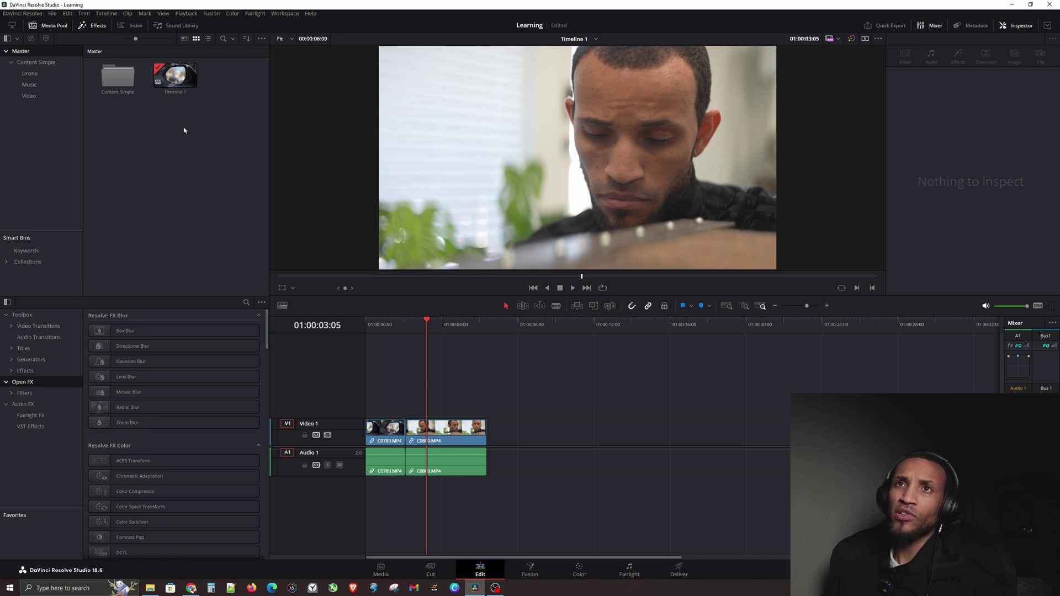
left_click(174, 75)
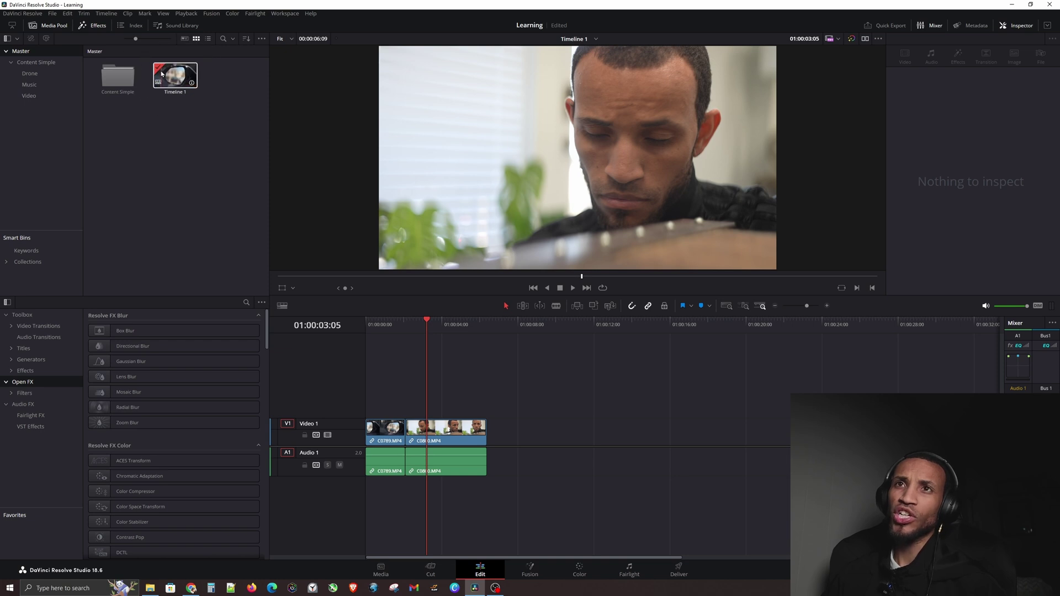
left_click(183, 176)
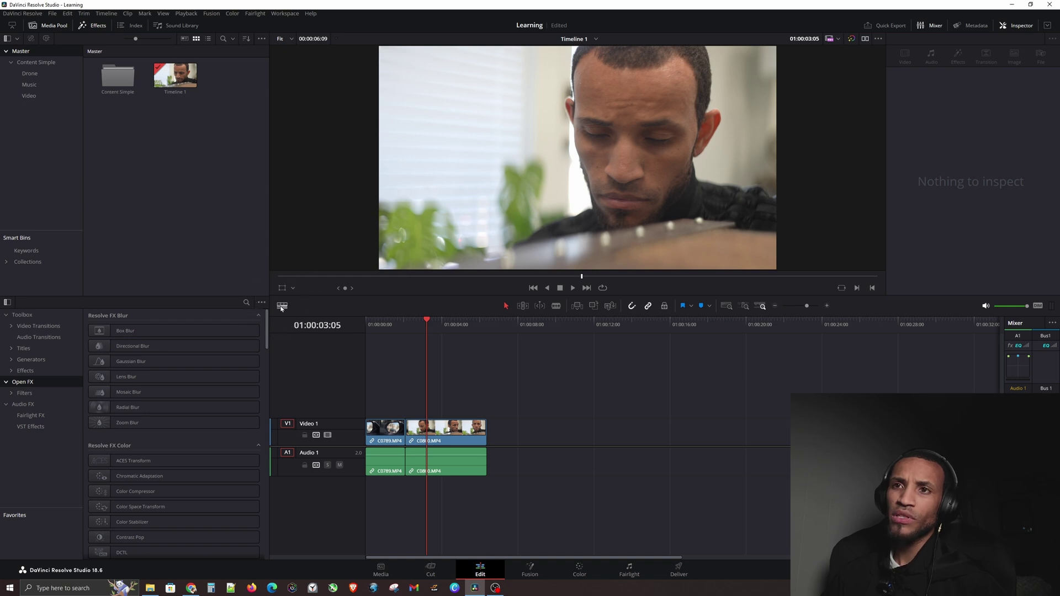
left_click(282, 306)
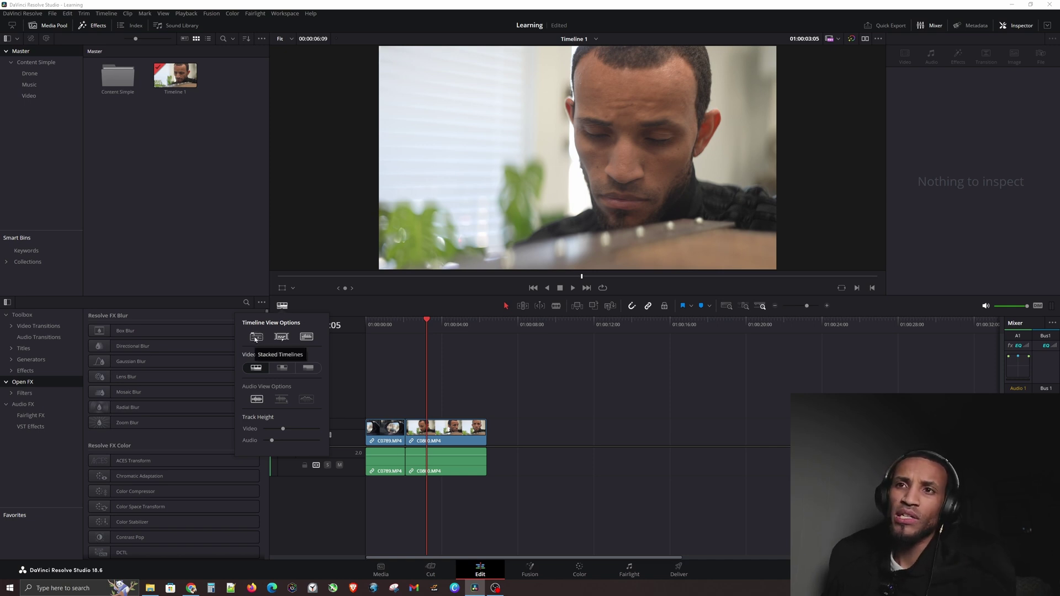
Enable stacked timelines and add an empty second timeline tab beside Timeline 1.
left_click(256, 338)
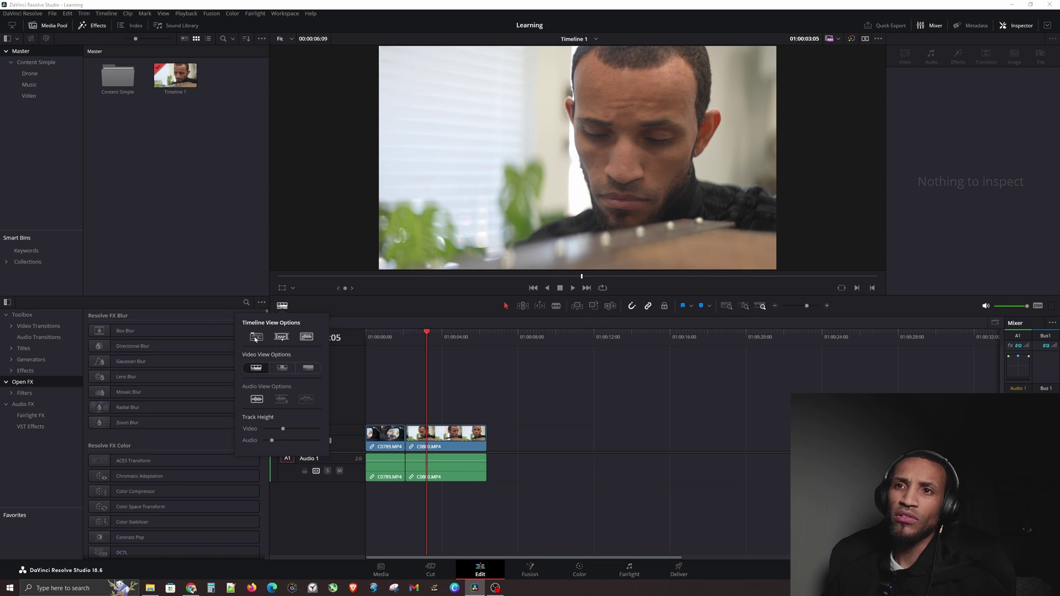
left_click(374, 310)
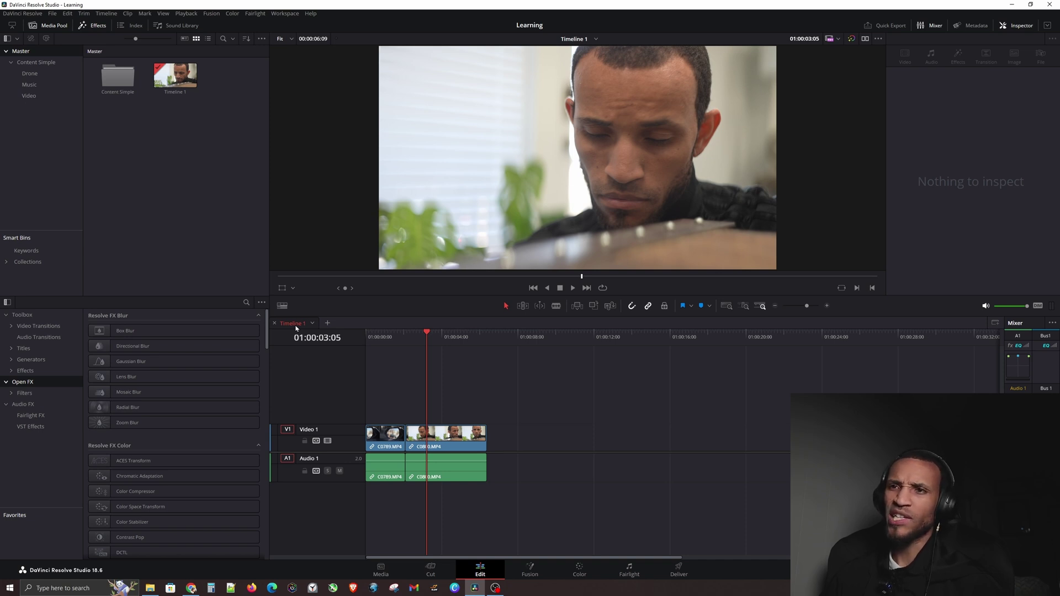
left_click(328, 325)
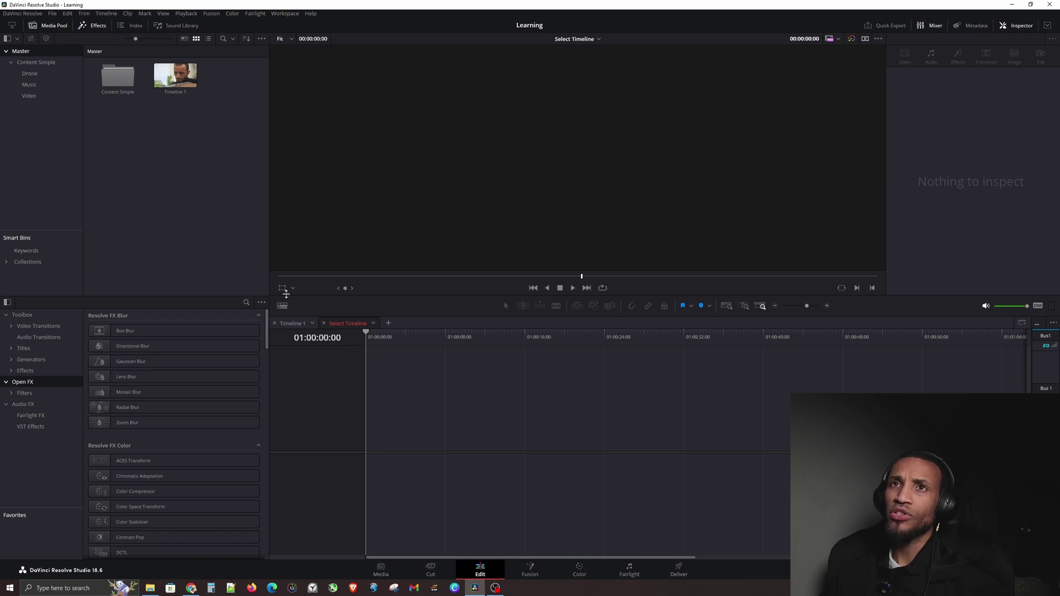
Drop C0789 into a new Timeline 2, delete it, then undo both changes.
left_click(29, 96)
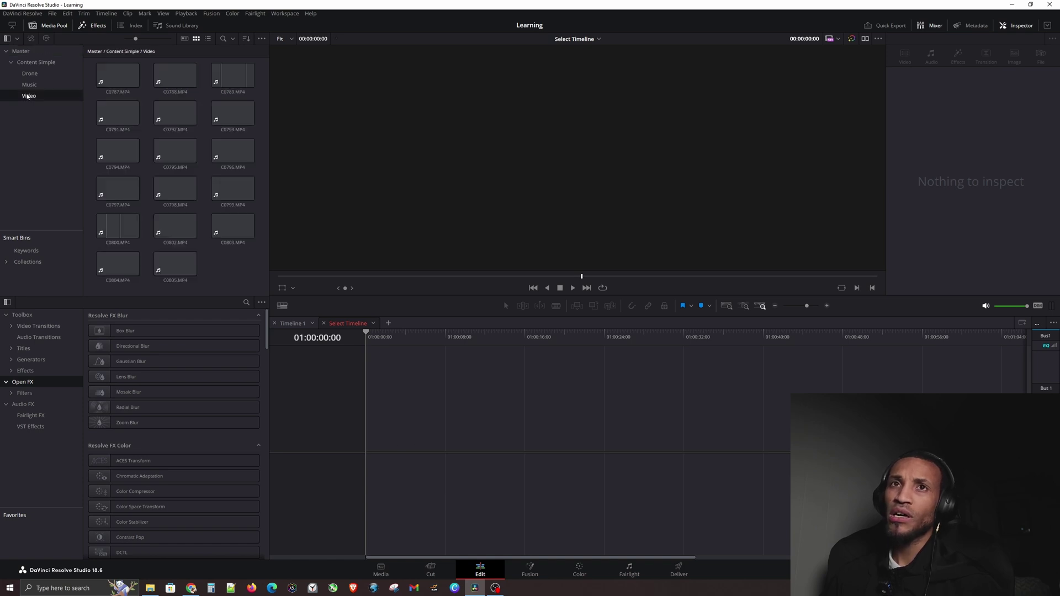
left_click_drag(233, 75, 380, 442)
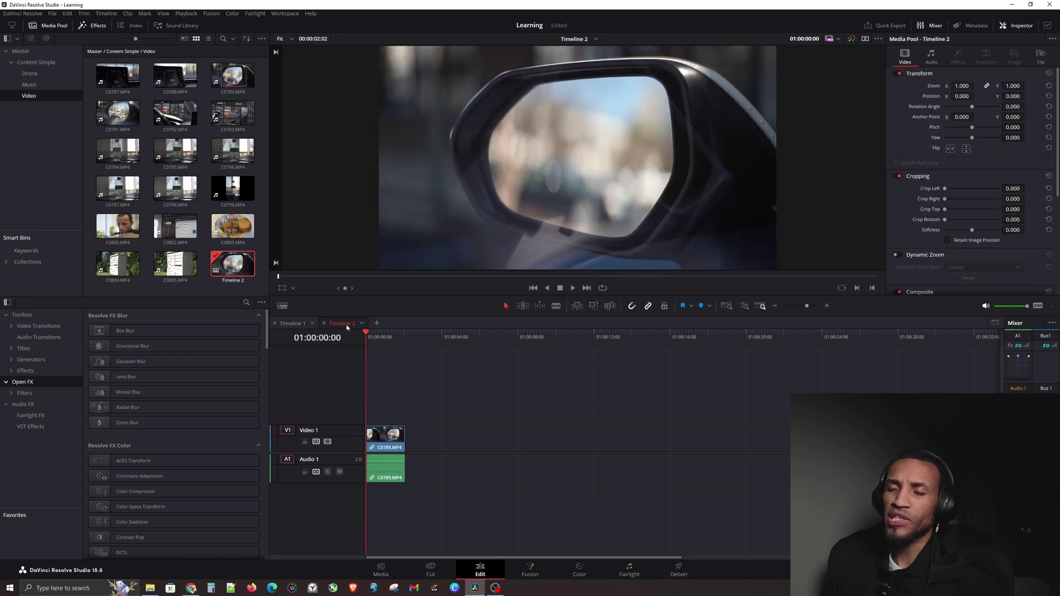
left_click(383, 441)
key("Delete")
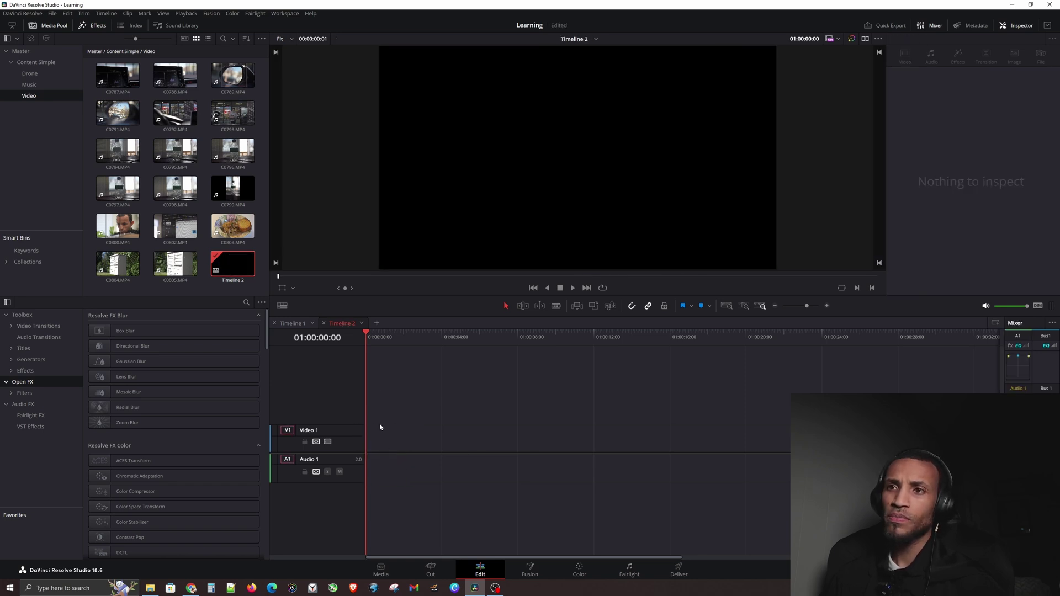
key("ctrl+z")
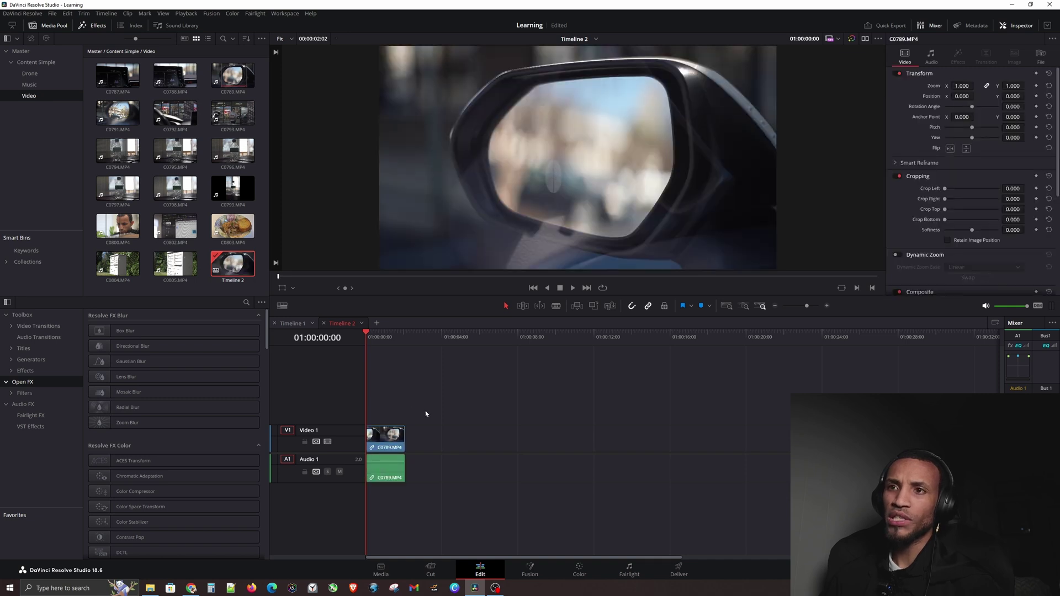
key("ctrl+z")
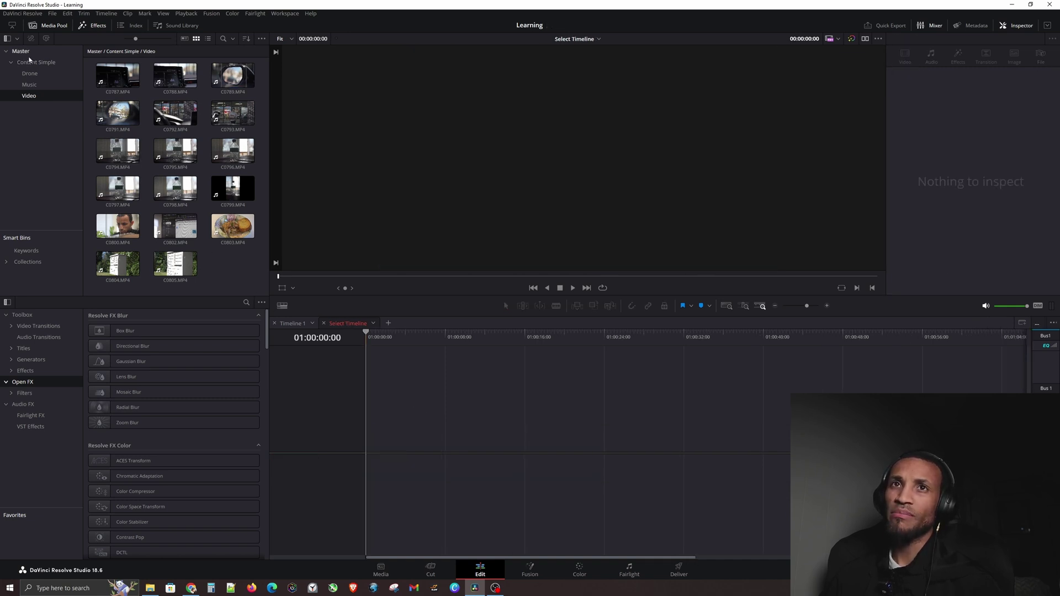
left_click(21, 51)
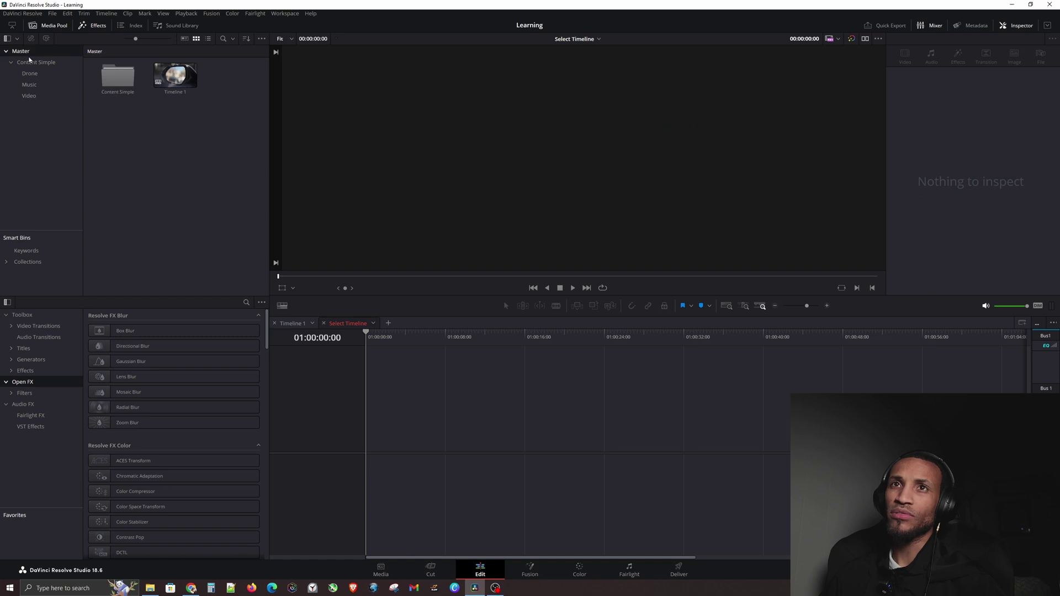
Create a custom Timeline 2 using vertical 2160 x 3840 resolution.
right_click(163, 187)
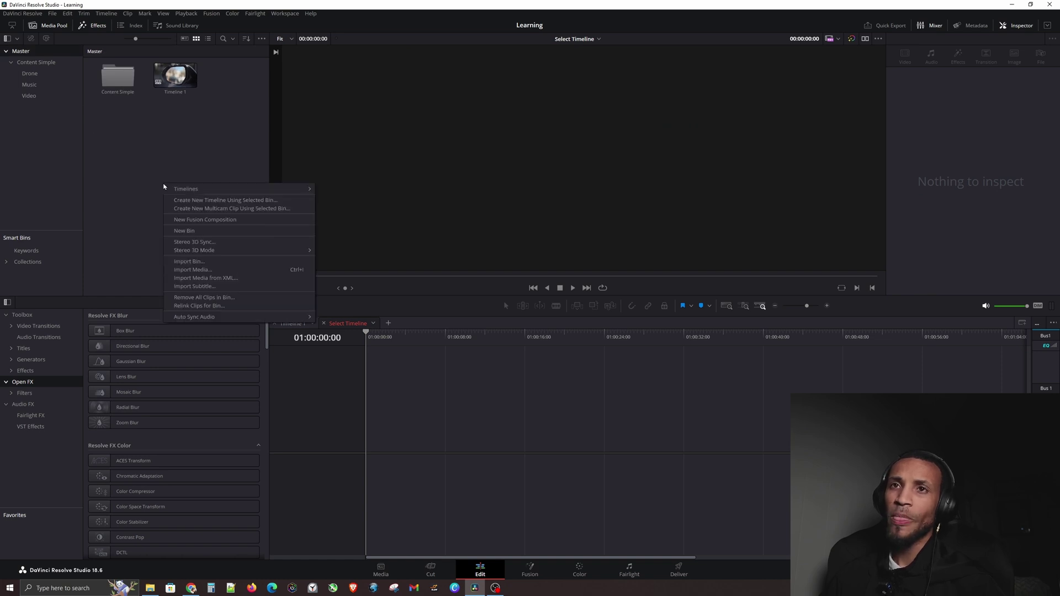
left_click(190, 189)
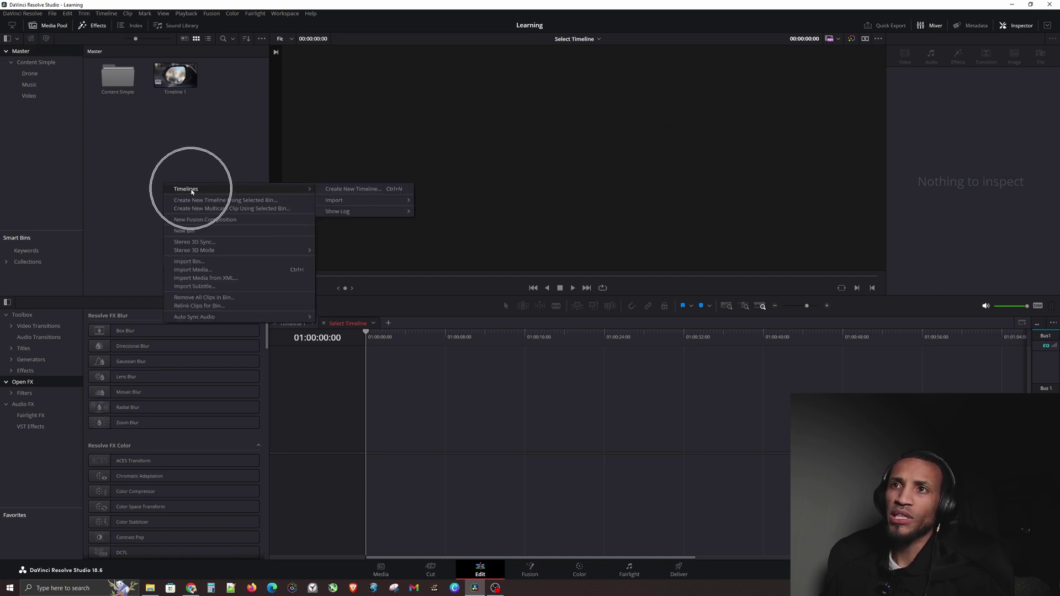
left_click(342, 190)
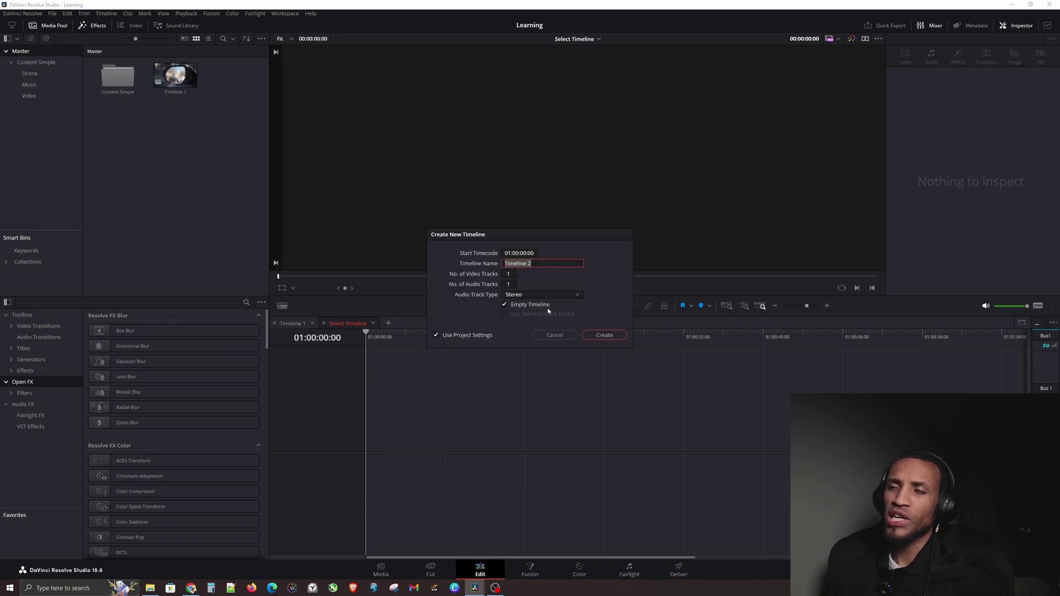
left_click(436, 335)
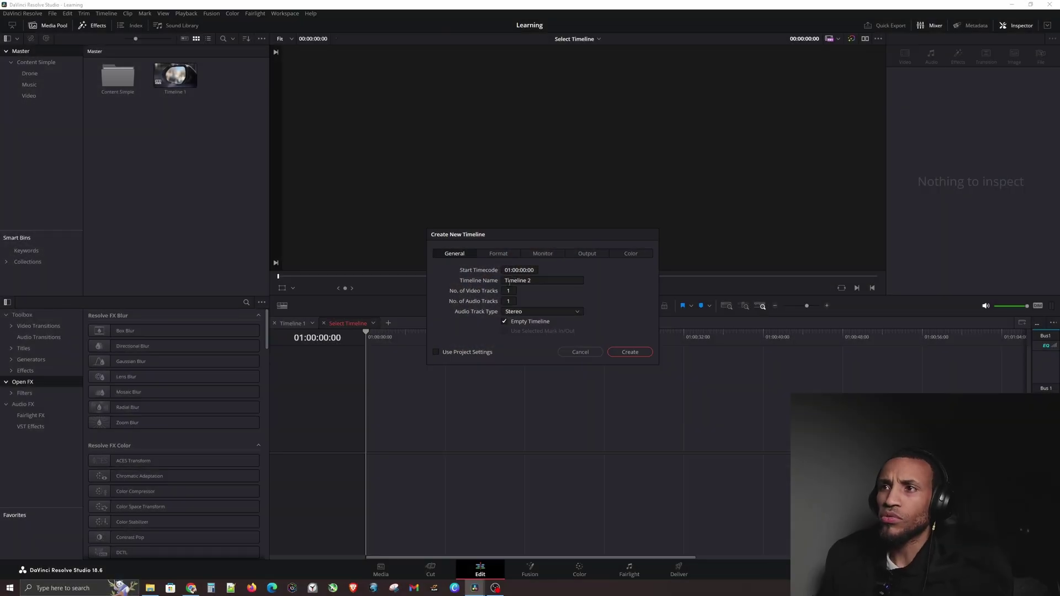
left_click(492, 255)
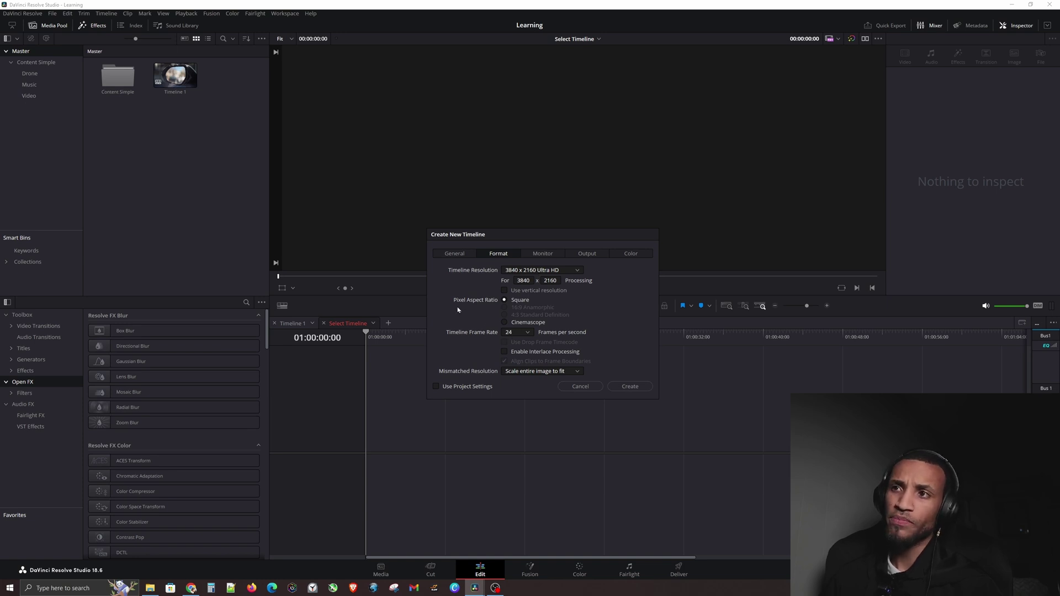
left_click(541, 271)
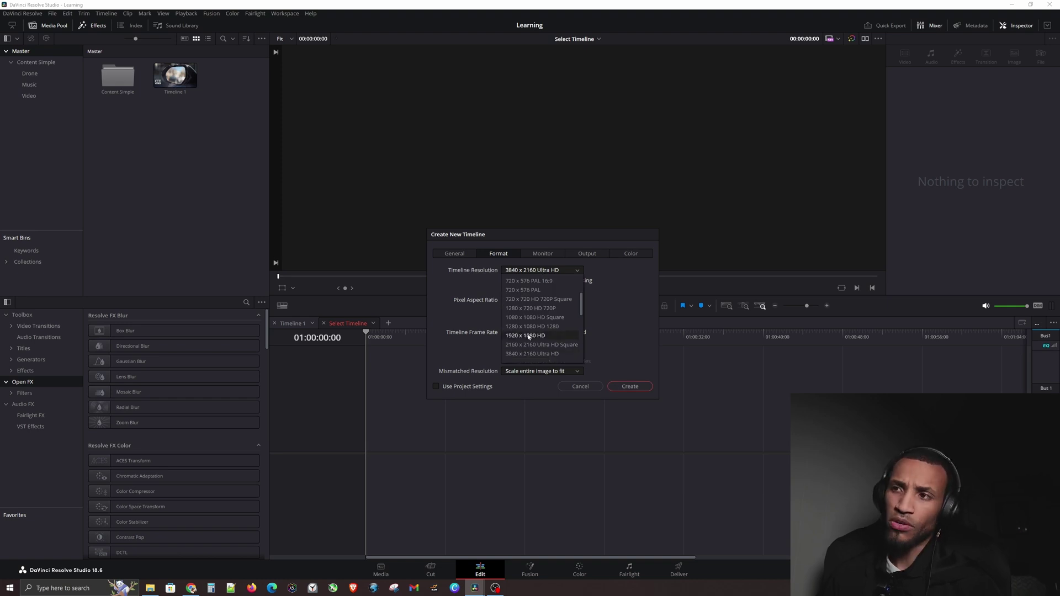
left_click(452, 276)
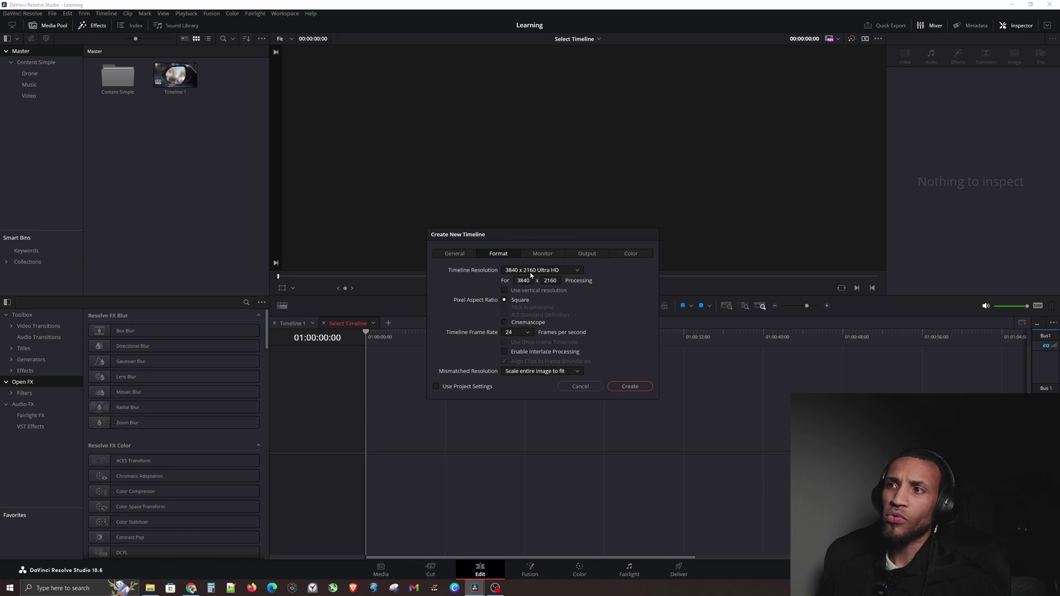
left_click(504, 291)
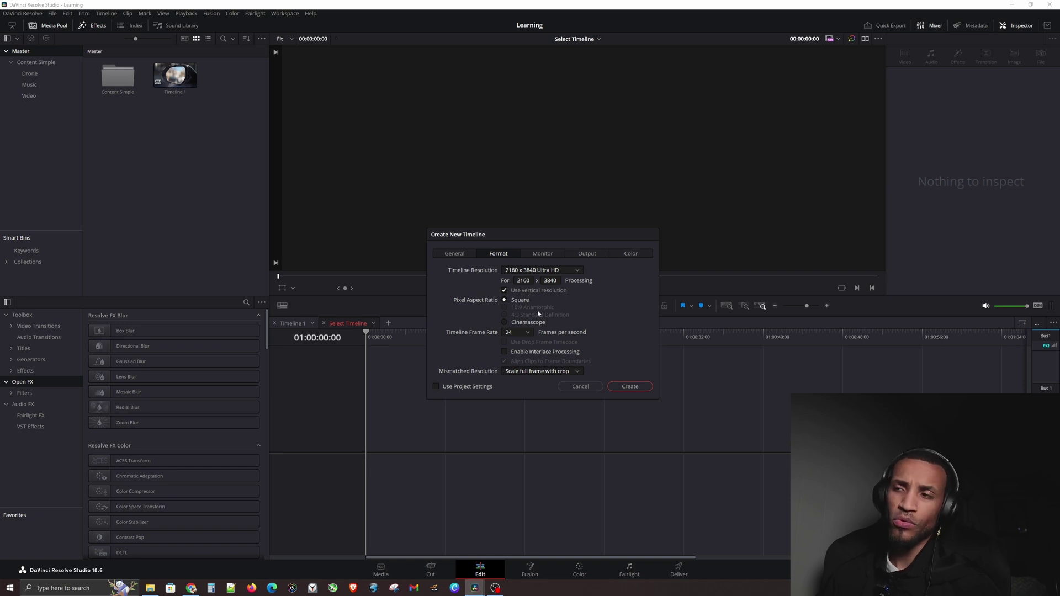
left_click(630, 386)
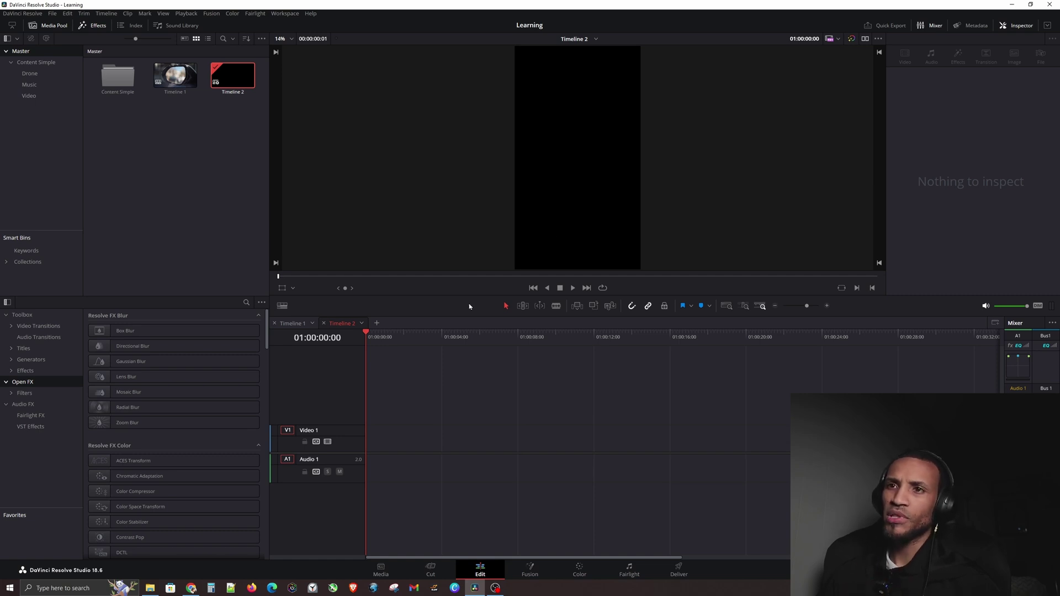
Create a custom landscape Timeline 3 at 3840 x 2160.
left_click(201, 161)
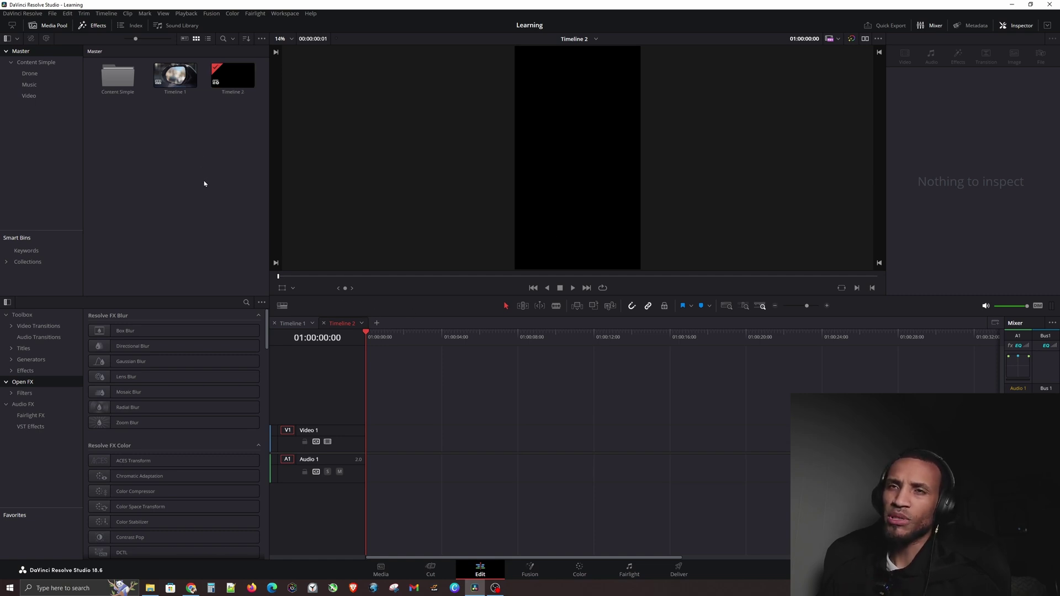
right_click(203, 184)
mouse_move(249, 186)
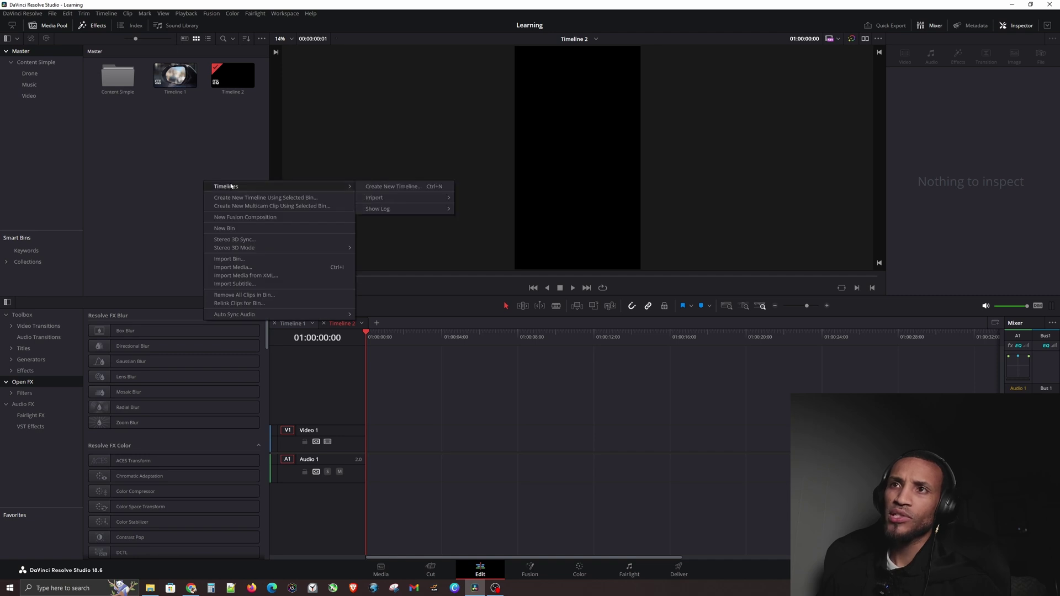
left_click(373, 188)
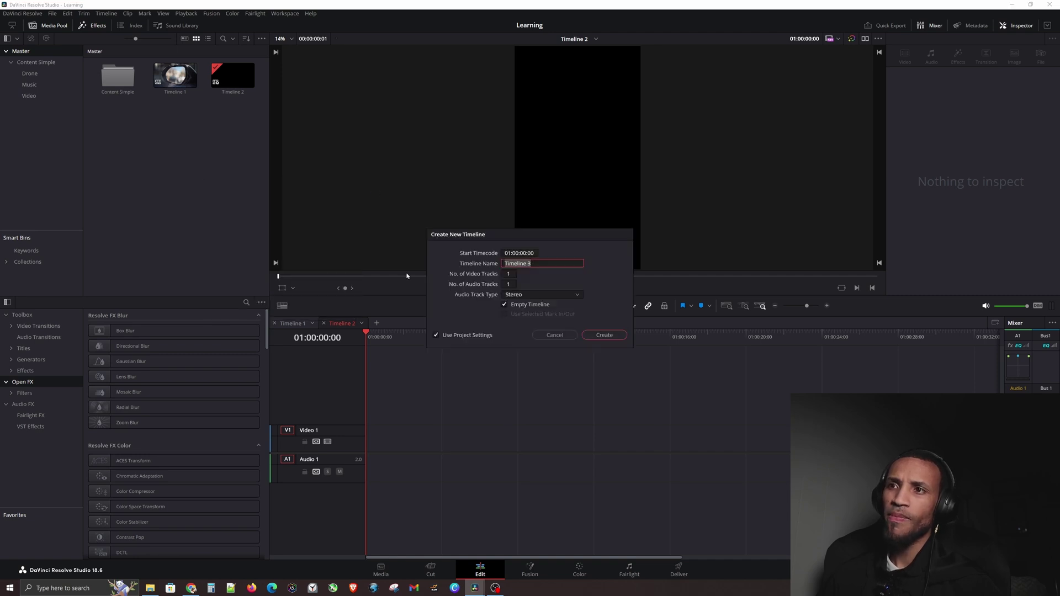
left_click(462, 334)
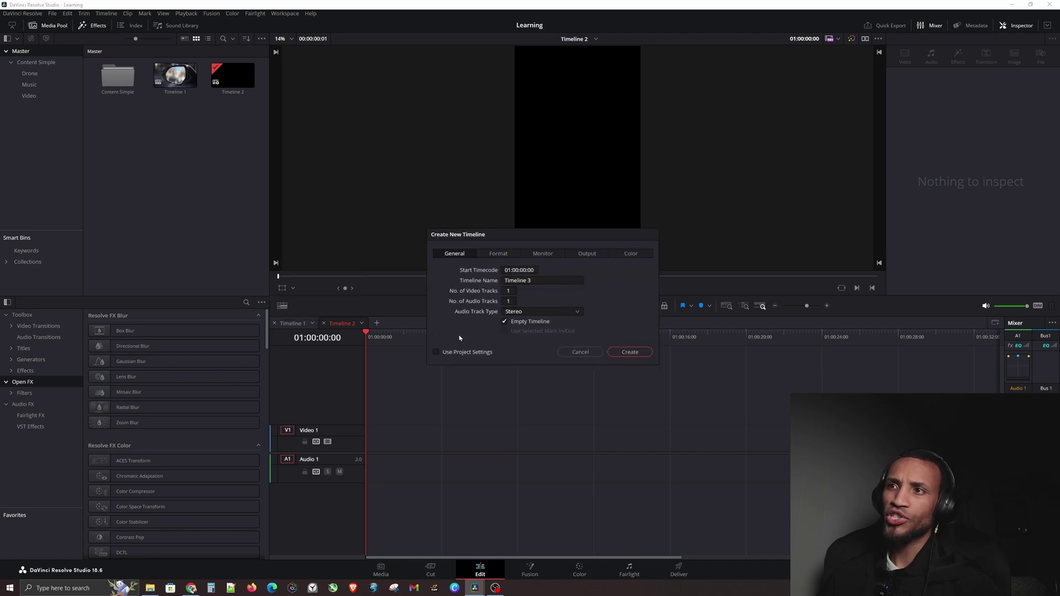
left_click(500, 254)
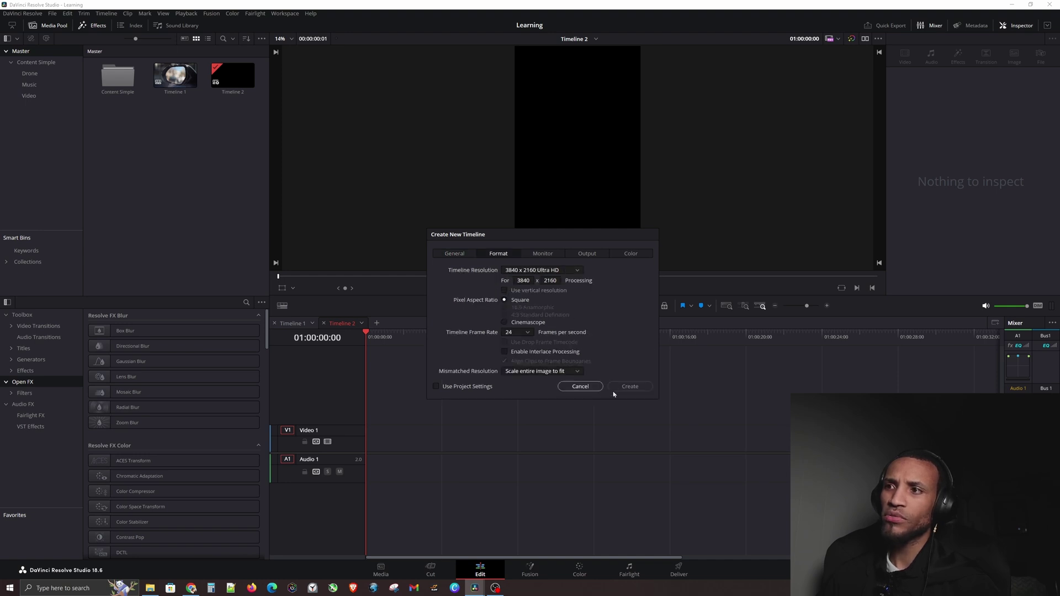
left_click(630, 387)
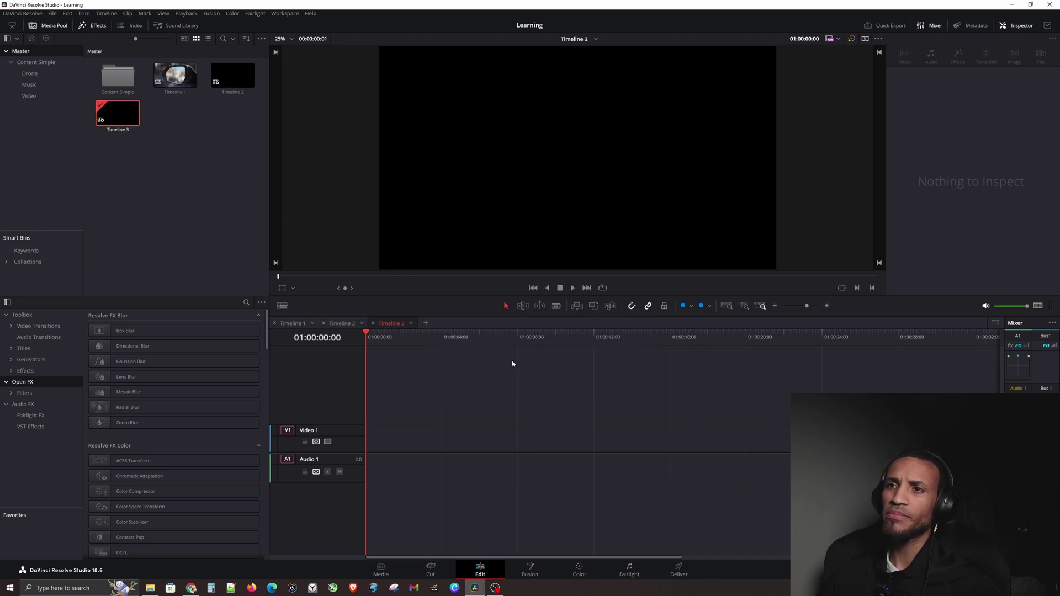
Close the Timeline 2 and Timeline 1 tabs so only Timeline 3 remains open.
left_click(324, 323)
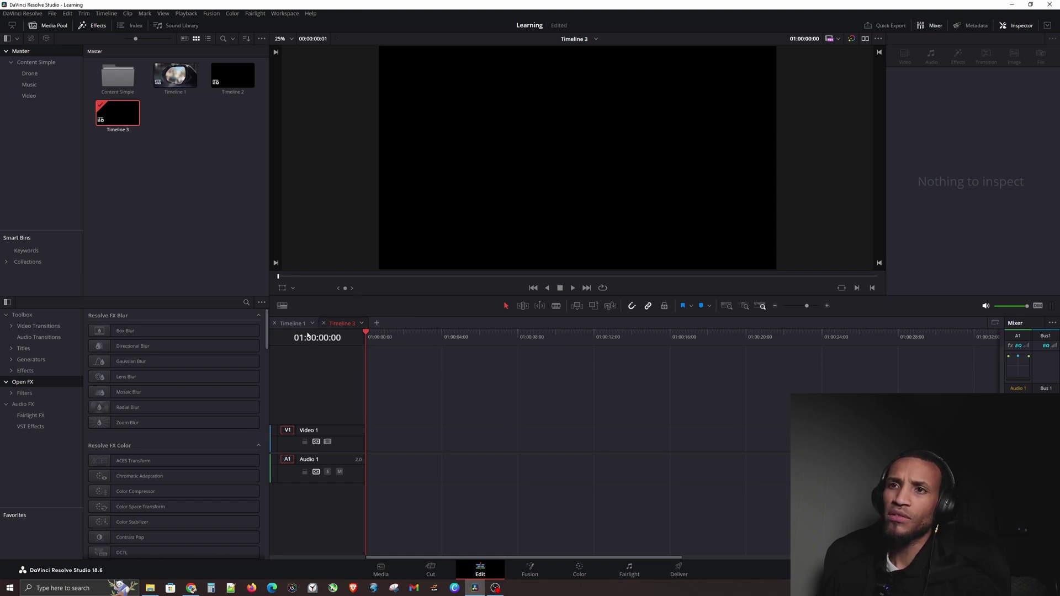
left_click(274, 324)
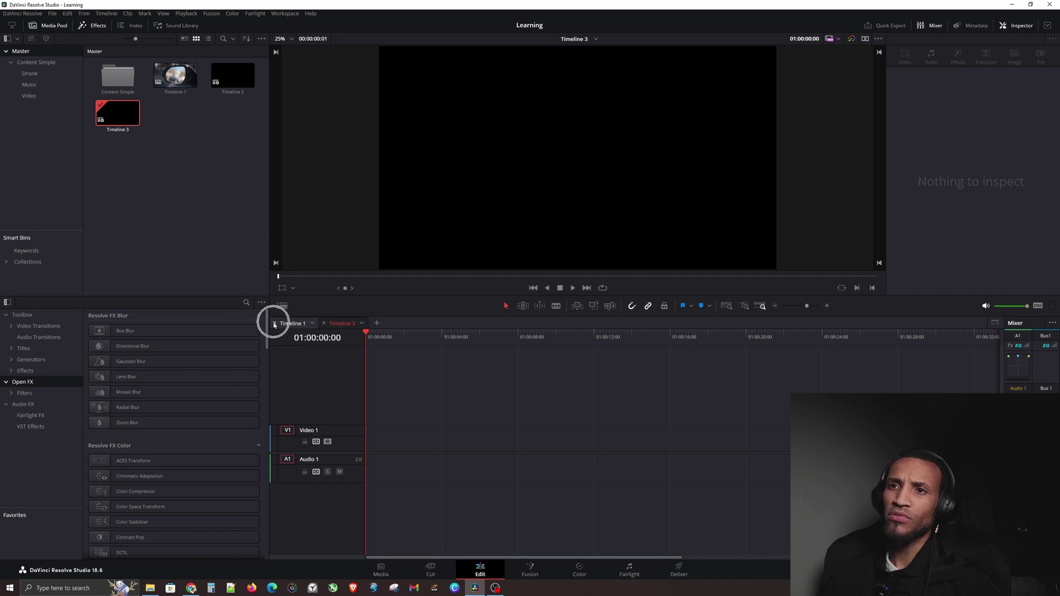
left_click(274, 324)
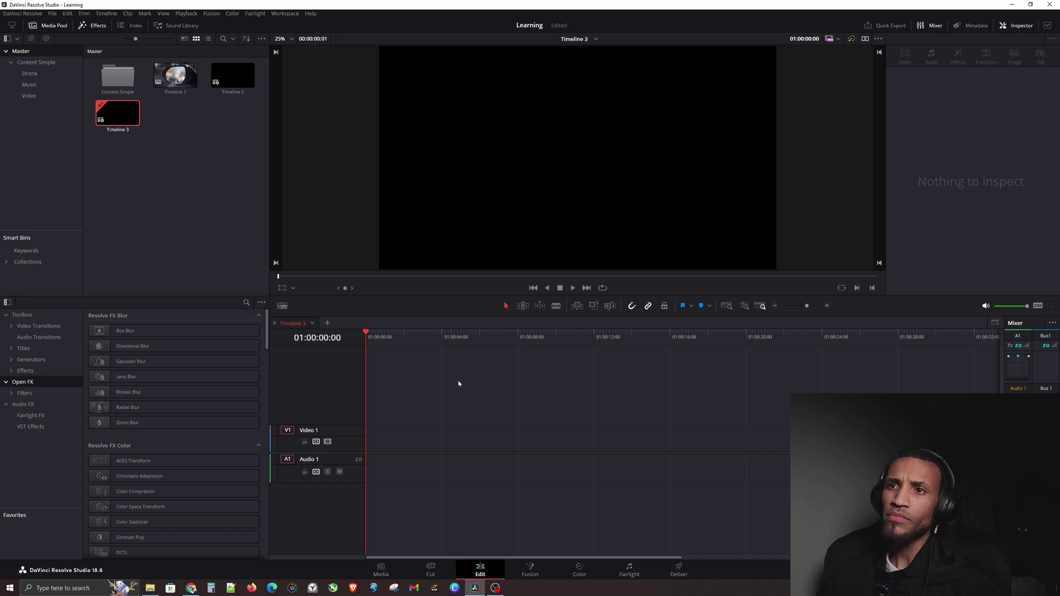
left_click(201, 233)
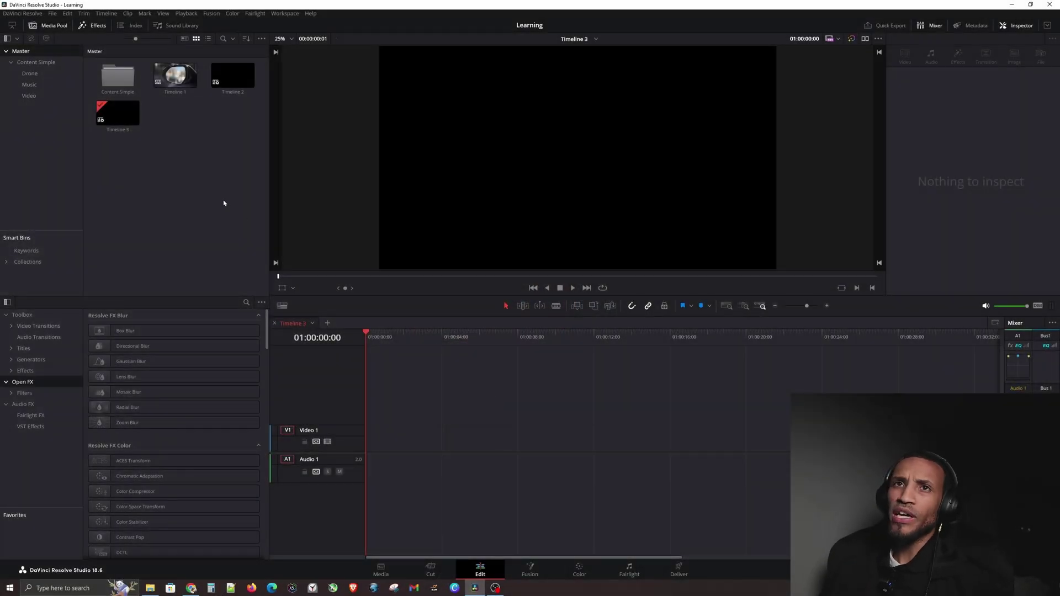
Place C0789 at the start of Timeline 3, preview it, then delete it with its audio.
left_click(29, 97)
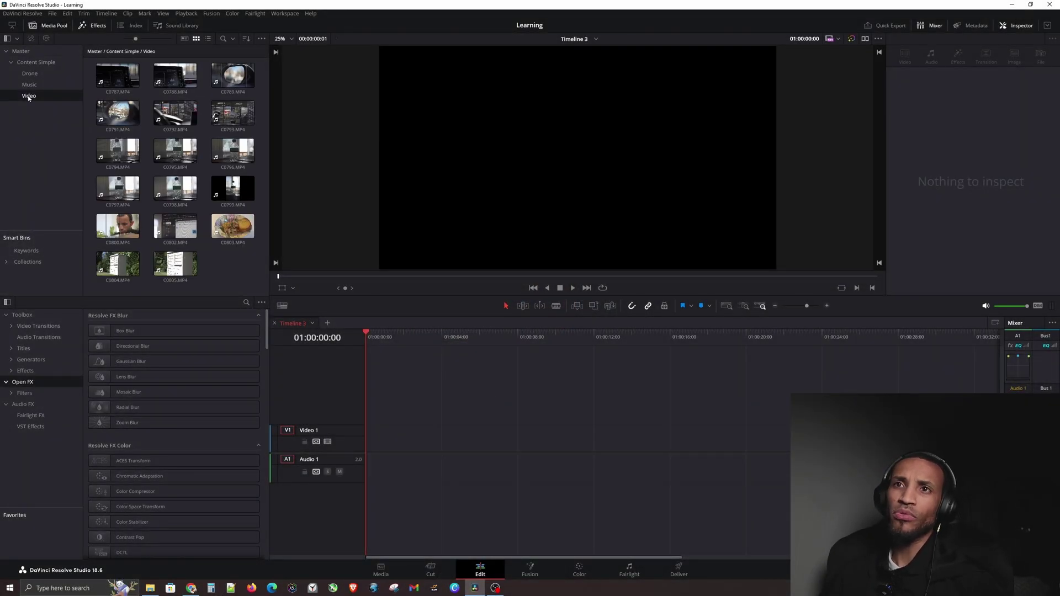
left_click_drag(235, 76, 465, 442)
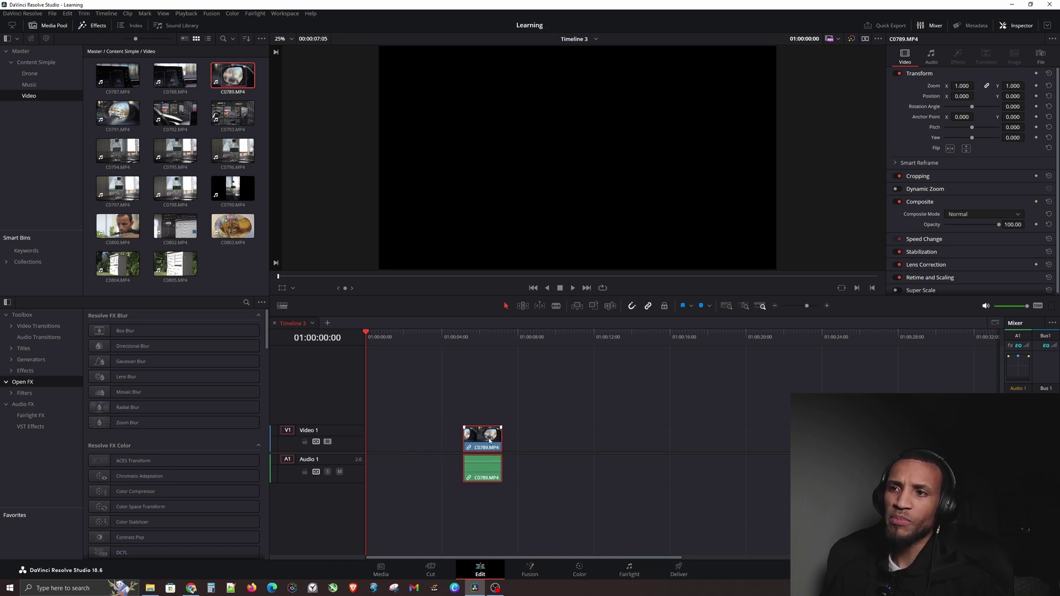
left_click(429, 444)
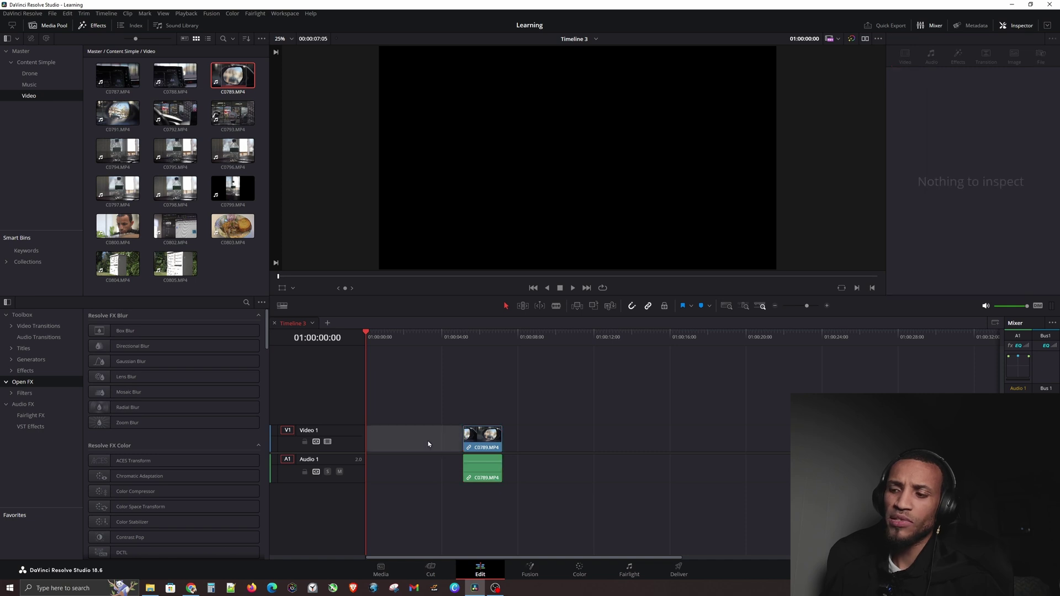
key("Delete")
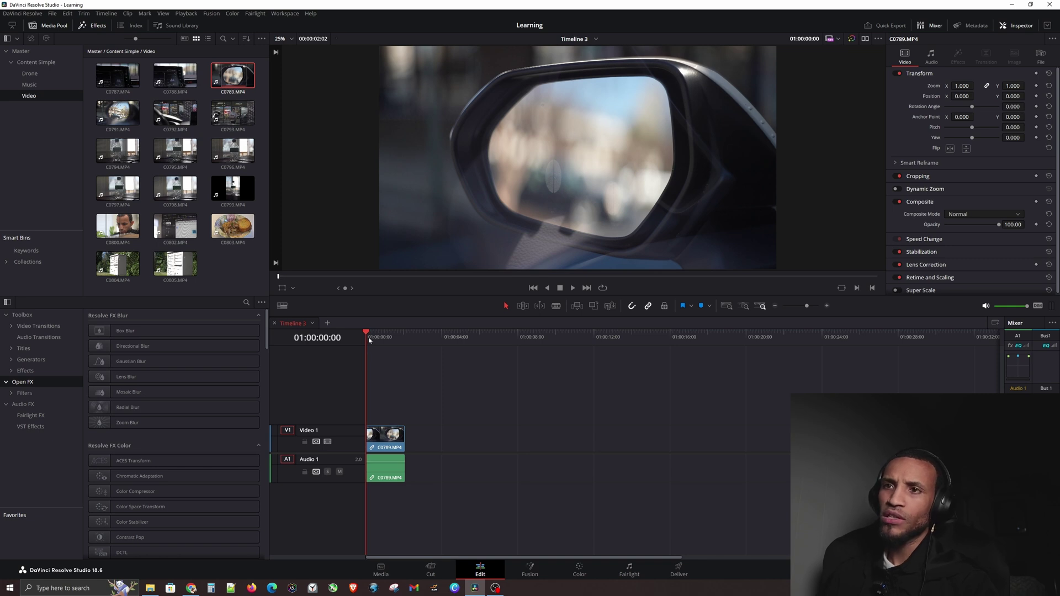
mouse_move(369, 339)
left_mouse_down()
mouse_move(409, 344)
mouse_move(359, 341)
left_mouse_up()
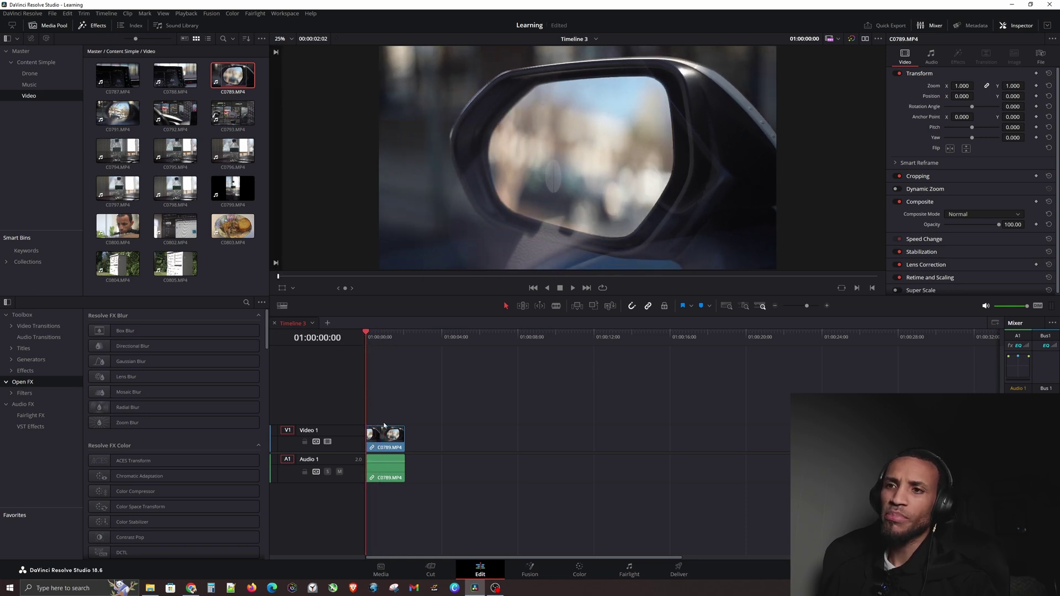
left_click(389, 439)
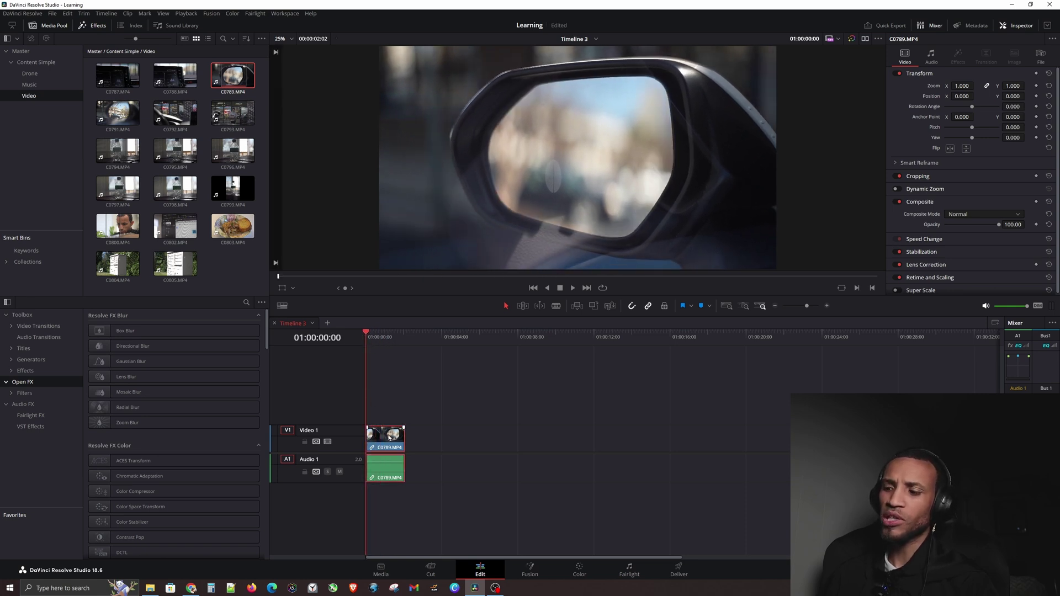
key("Delete")
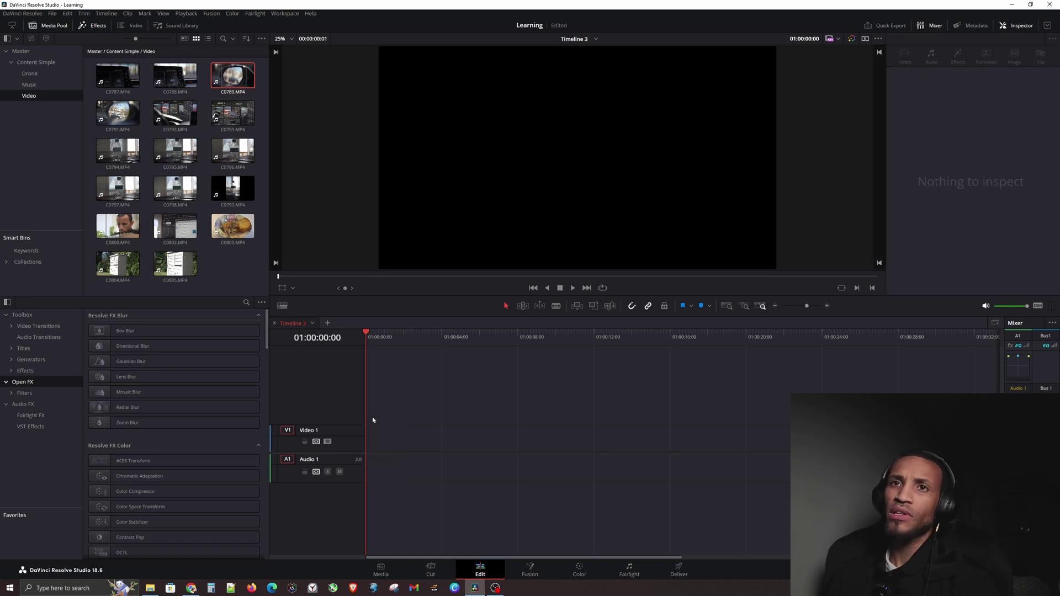
Save the project and add C0800.MP4 to Timeline 3, closing the gap before it.
key("ctrl+s")
left_click_drag(124, 228, 425, 449)
left_click(384, 445)
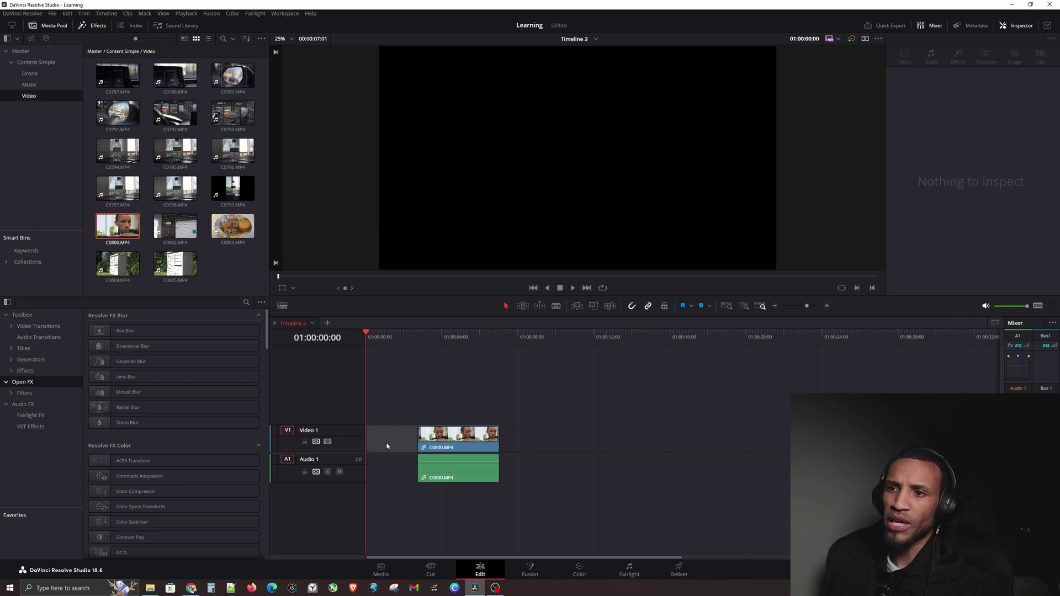
key("Delete")
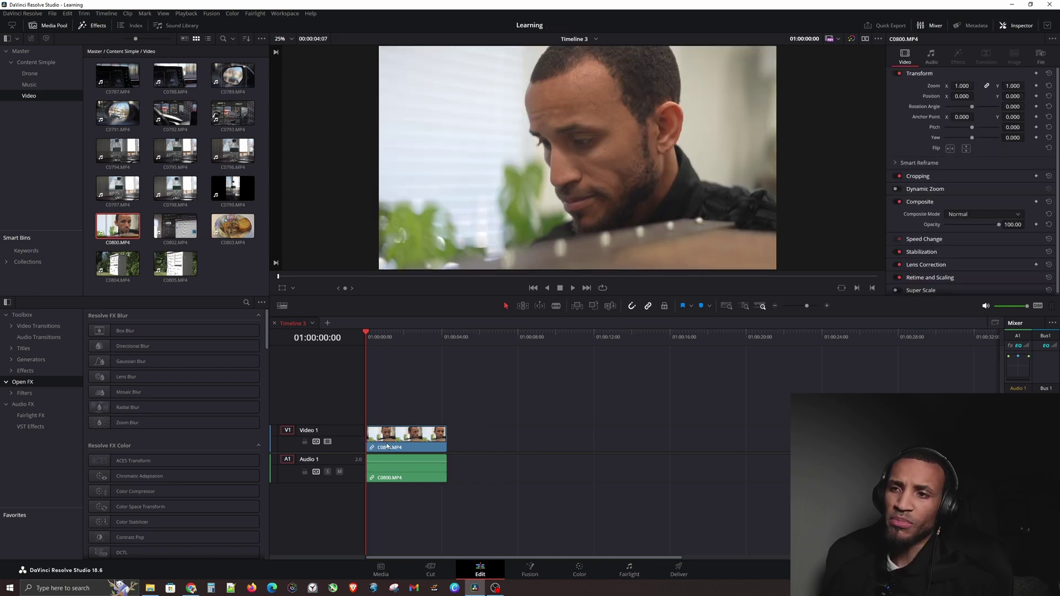
Reposition C0800.MP4 so it starts the timeline on Video 1 and Audio 1.
left_click_drag(389, 444, 527, 444)
left_click(450, 445)
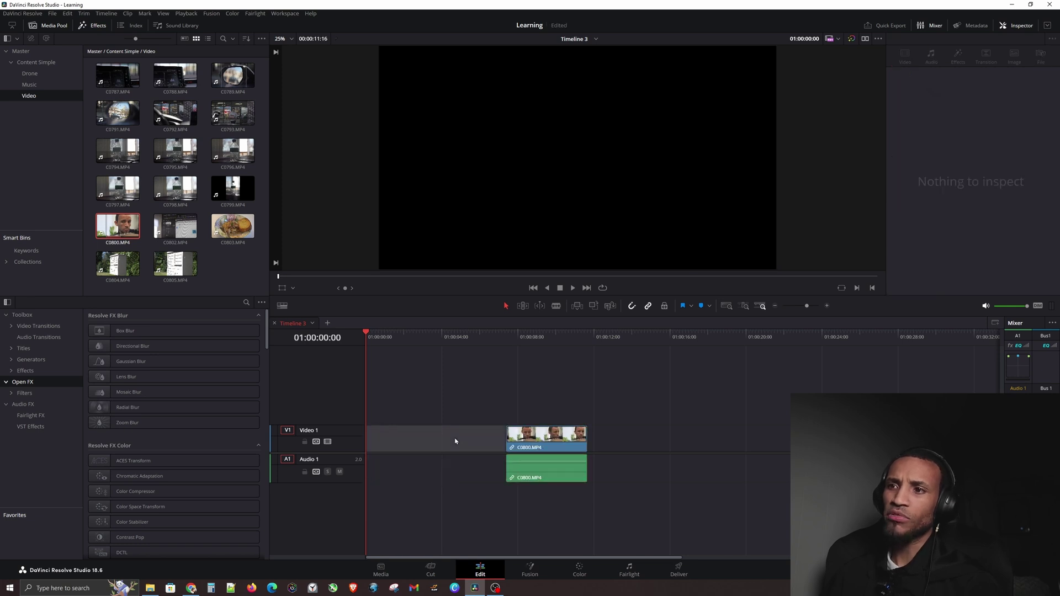
key("Delete")
key("ctrl+z")
key("ctrl+z")
key("ctrl+z")
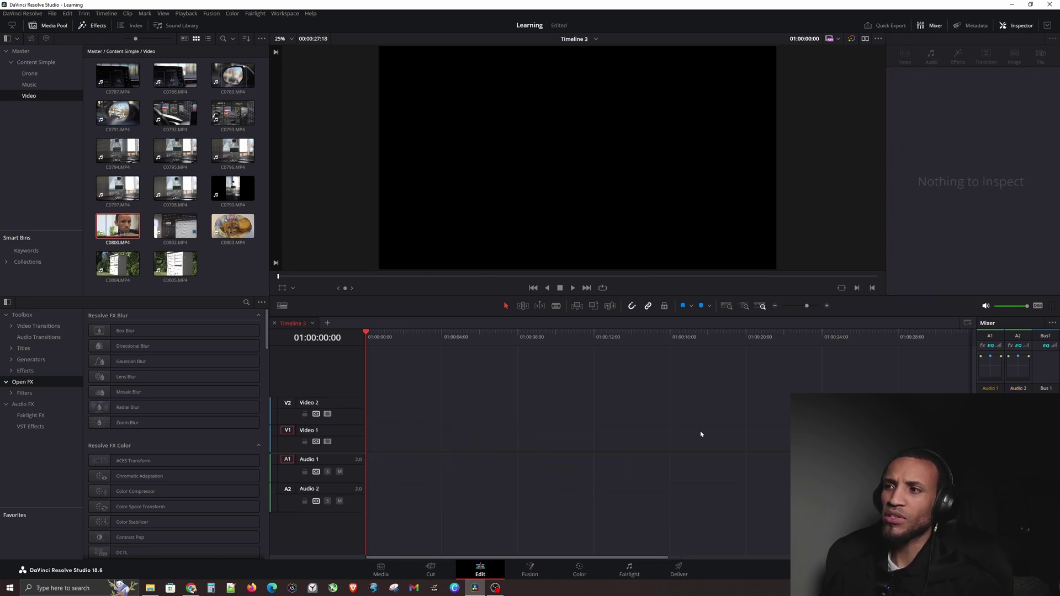
key("ctrl+shift+z")
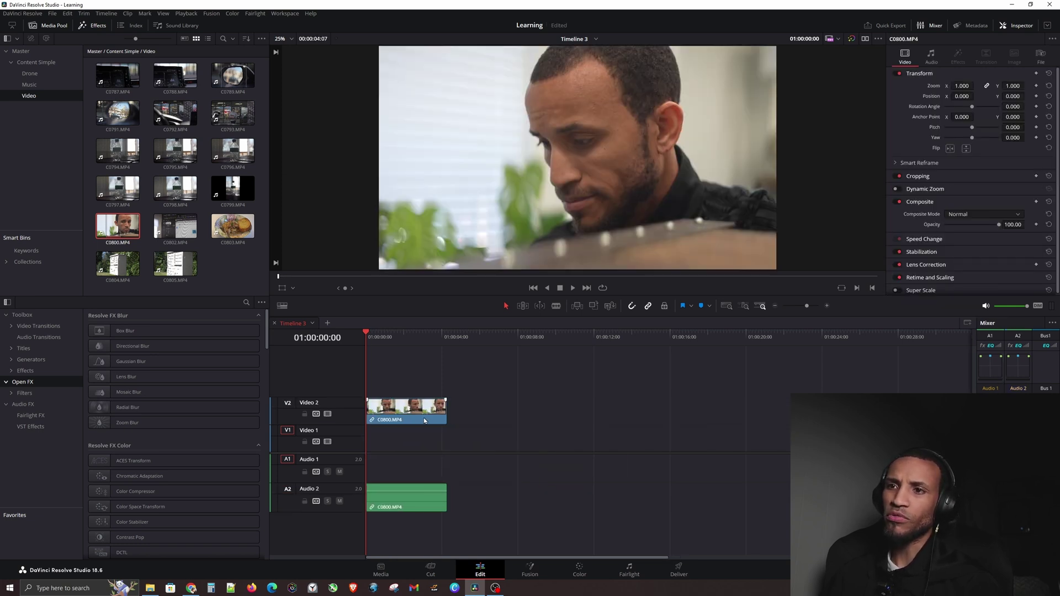
left_click_drag(426, 421, 423, 448)
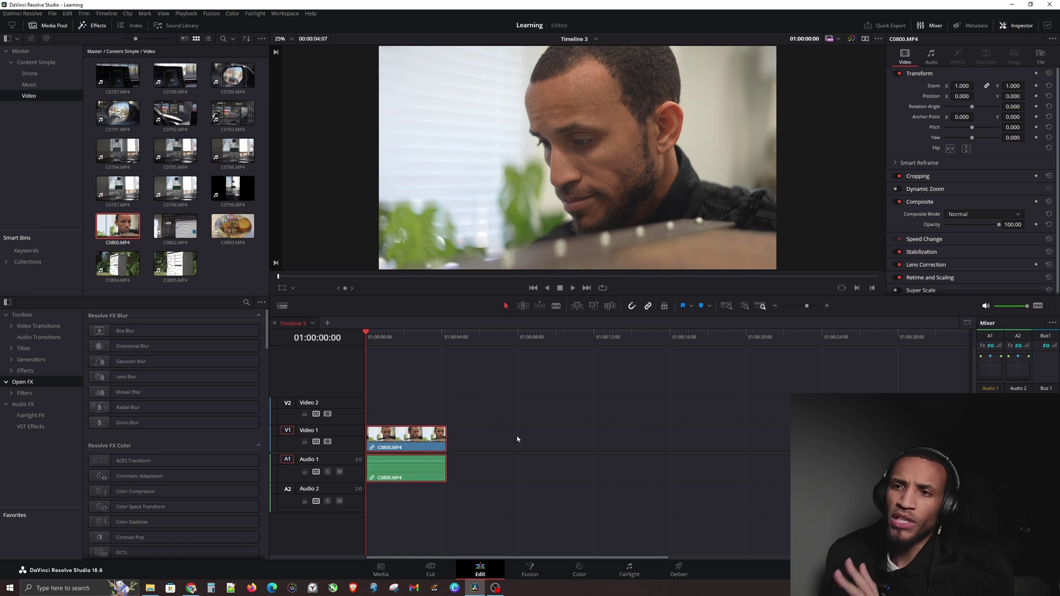
left_click(417, 386)
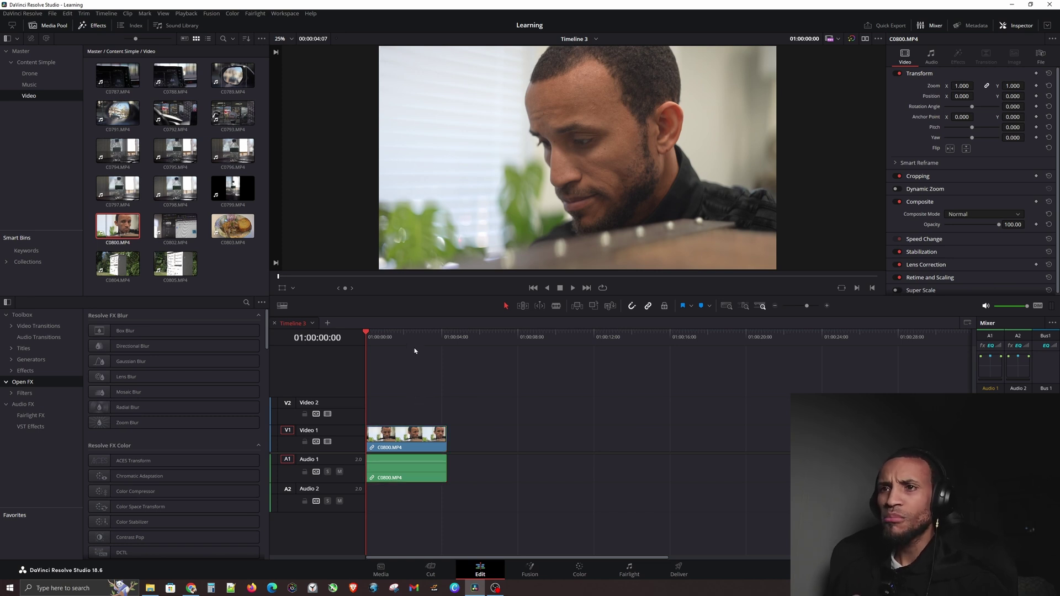
Trim C0800.MP4's end at the playhead, then delete the leftover clip from the timeline.
left_click_drag(381, 342, 387, 345)
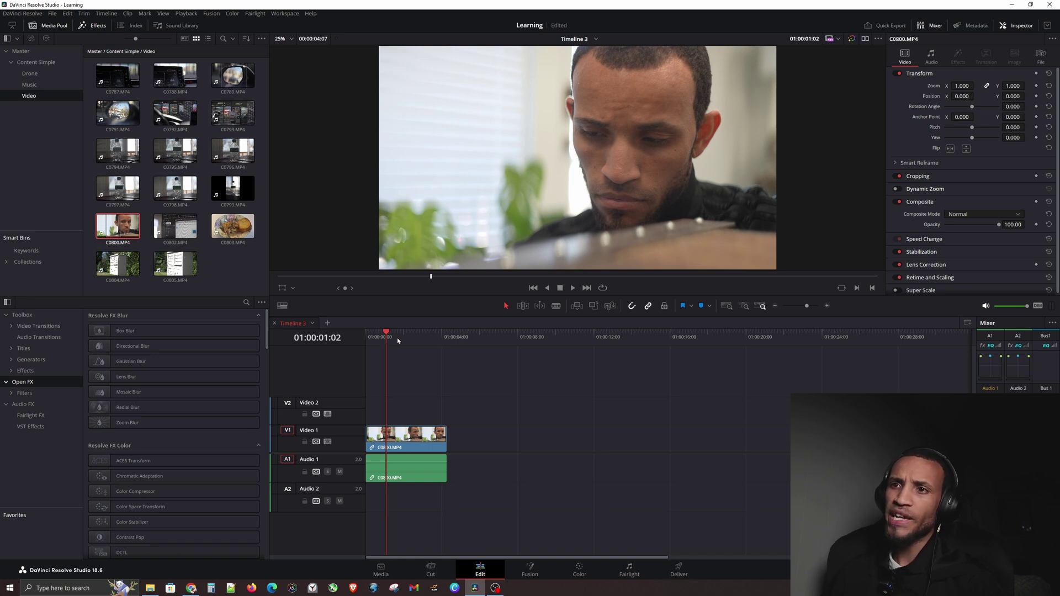
left_click_drag(393, 339, 404, 342)
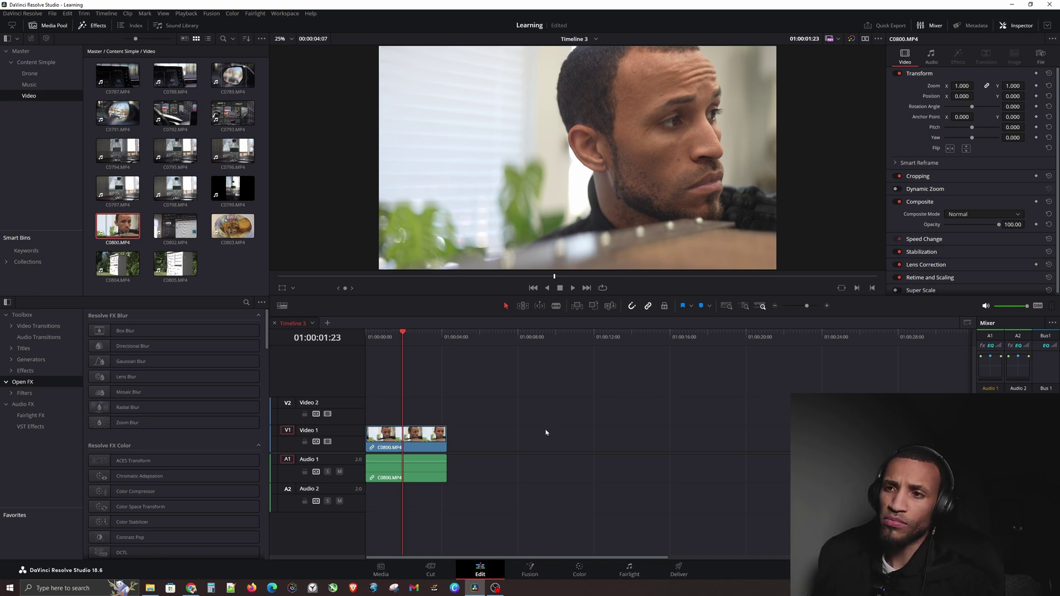
key("ctrl+z")
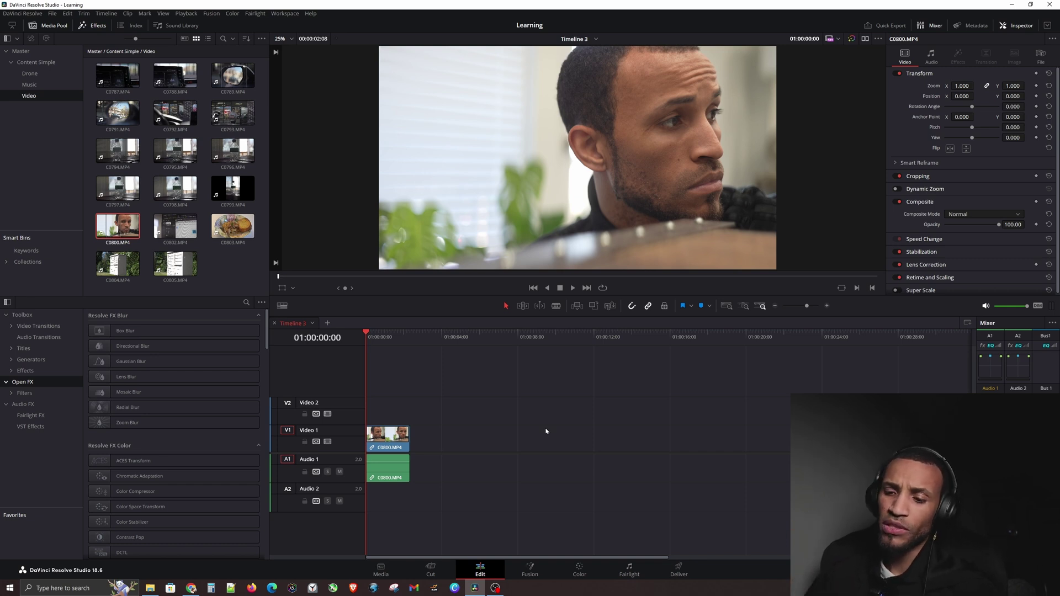
left_click_drag(392, 335, 394, 338)
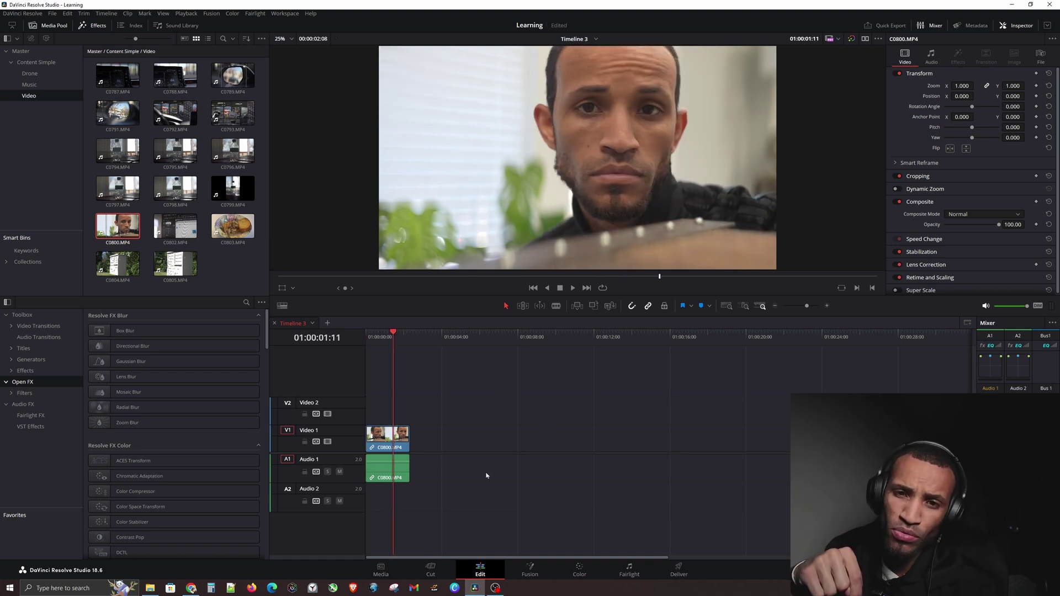
key("shift+]")
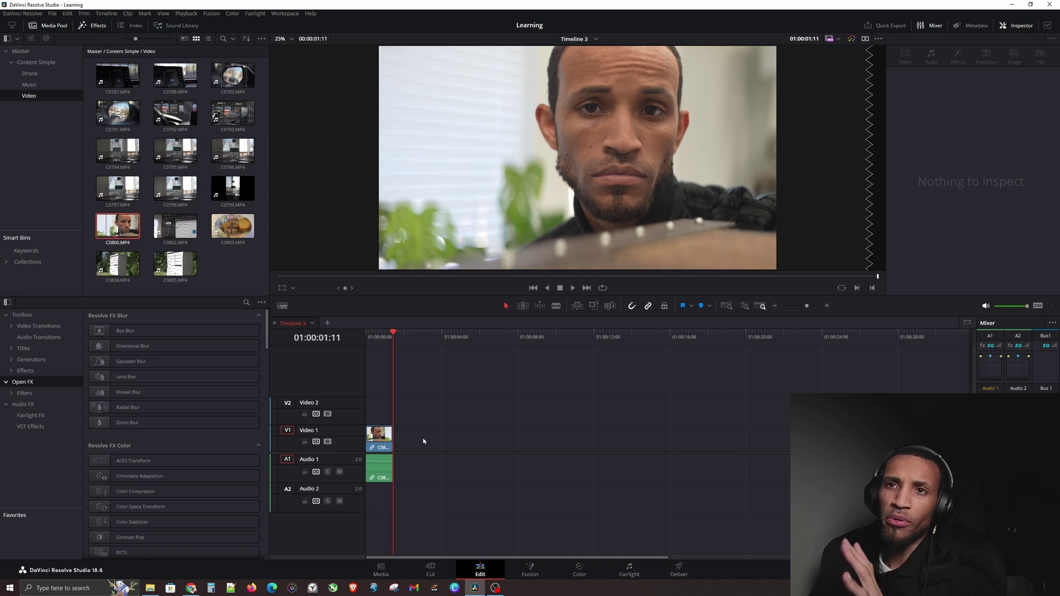
left_click_drag(424, 443, 403, 428)
key("Delete")
Add clips C0787 through C0805 to the timeline and remove the leading gap.
left_click(133, 81)
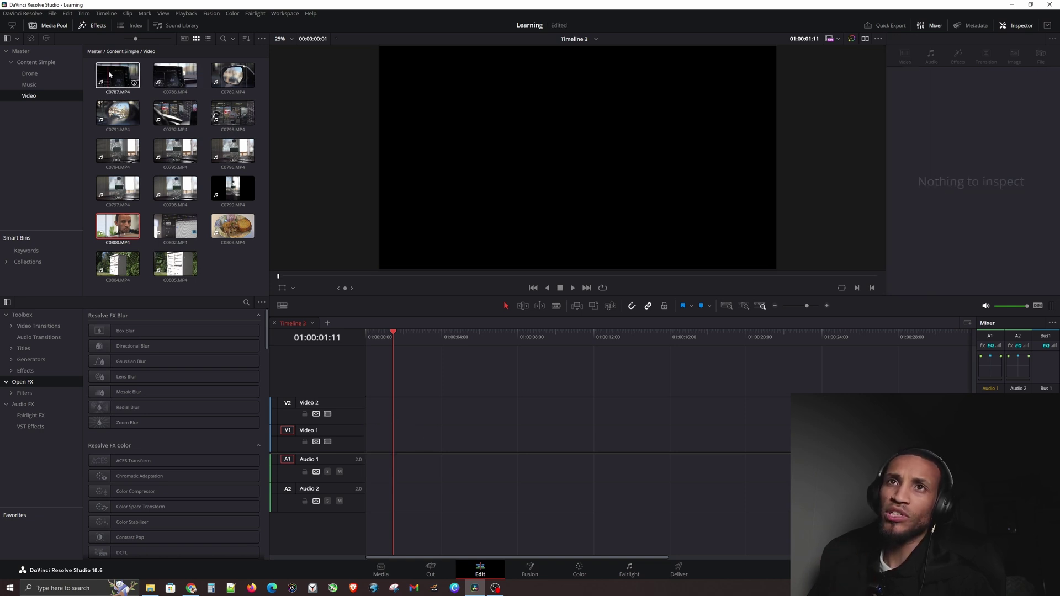
left_click(173, 263, "shift")
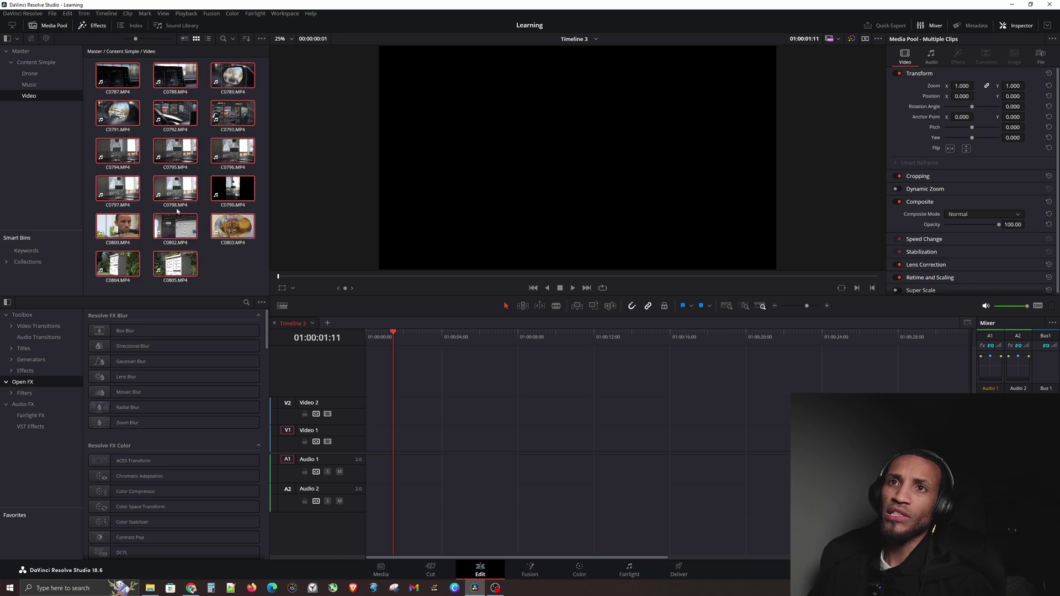
left_click_drag(235, 214, 409, 437)
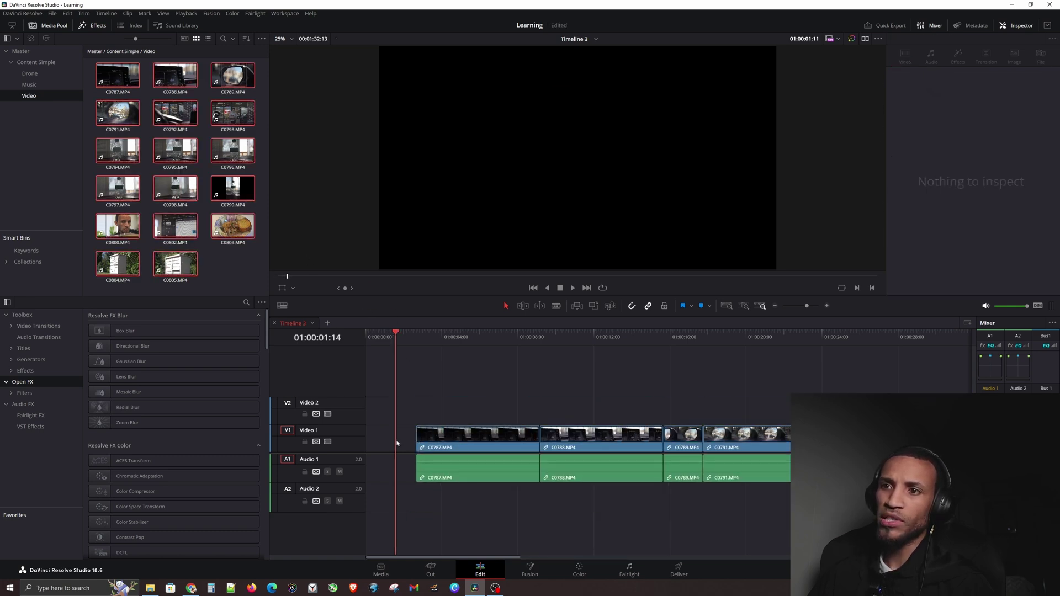
left_click(402, 441)
key("Delete")
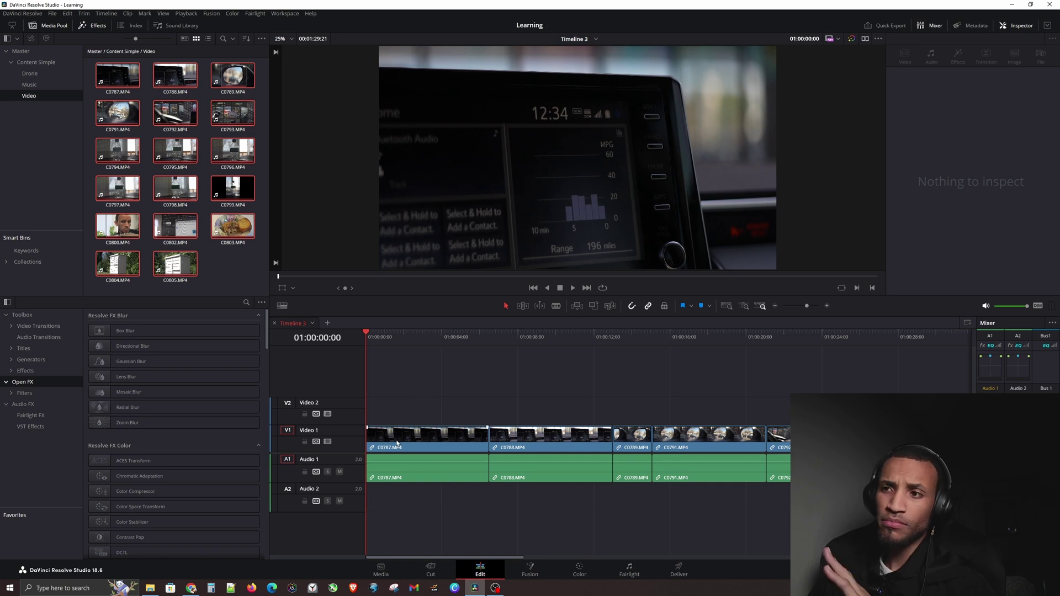
Ripple-trim the start and end of C0787 and C0788 to the playhead.
key("space")
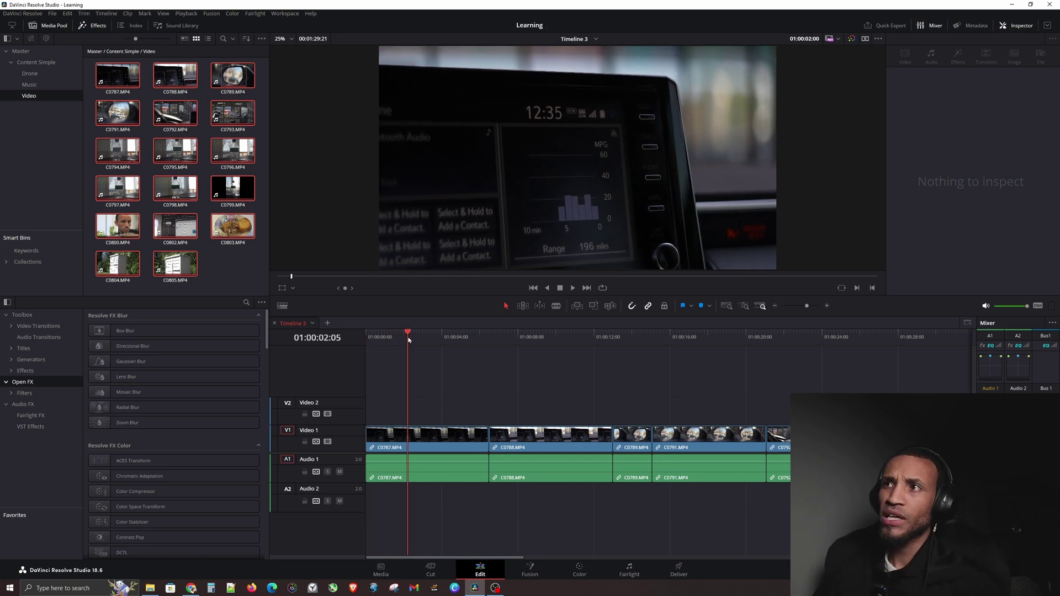
left_click(412, 336)
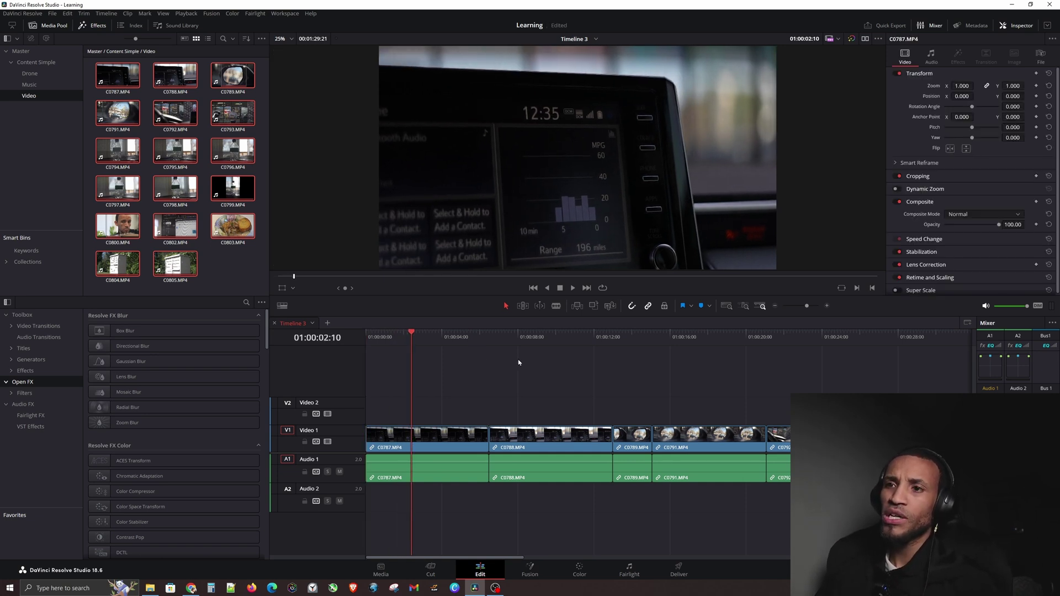
key("ctrl+shift+bracketleft")
left_click(416, 338)
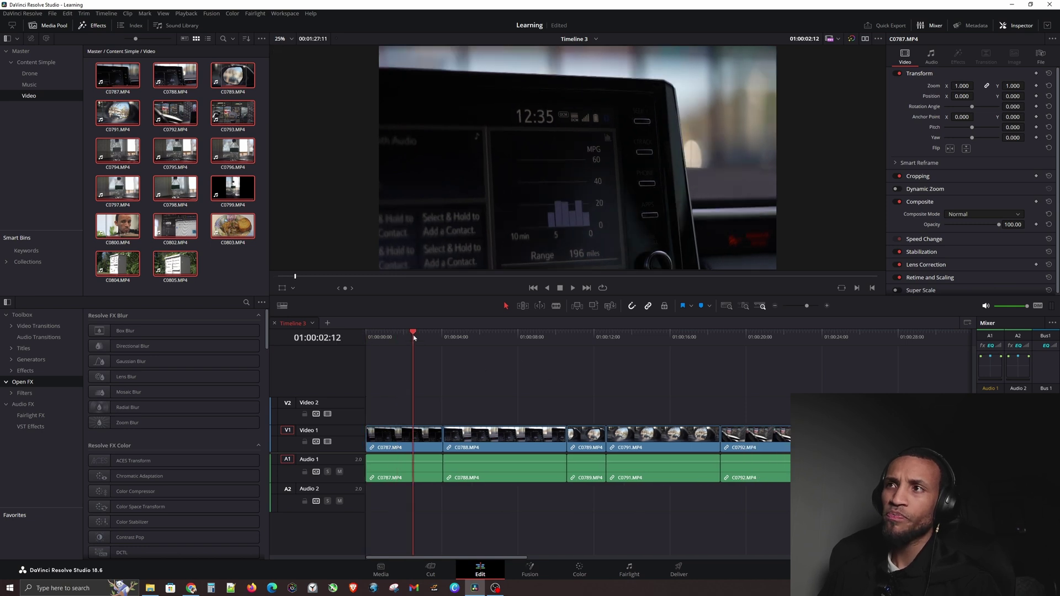
key("ctrl+shift+bracketright")
left_click(445, 338)
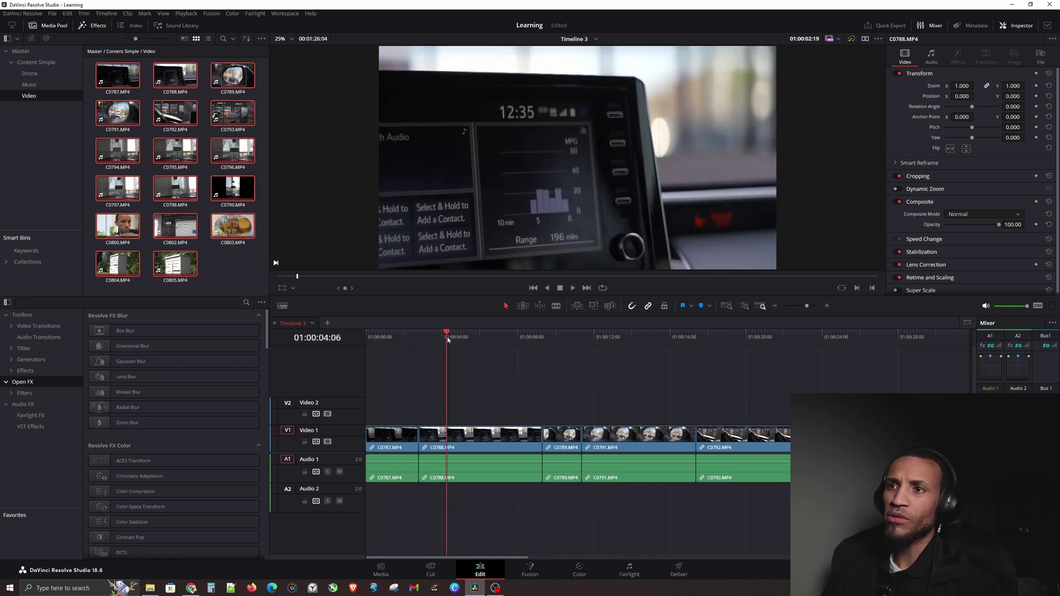
key("ctrl+shift+bracketleft")
left_click(485, 344)
key("ctrl+shift+bracketright")
Trim C0791's end, undo it, and trim C0792's start before reviewing playback.
left_click_drag(491, 345, 651, 343)
key("ctrl+shift+bracketright")
key("ctrl+shift+bracketright")
key("ctrl+z")
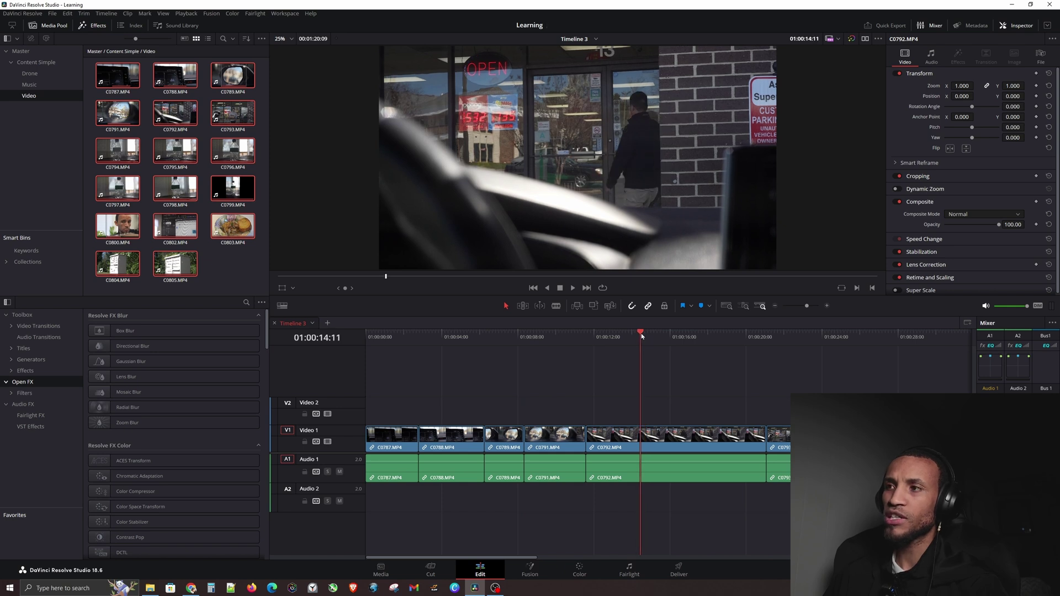
key("ctrl+z")
key("space")
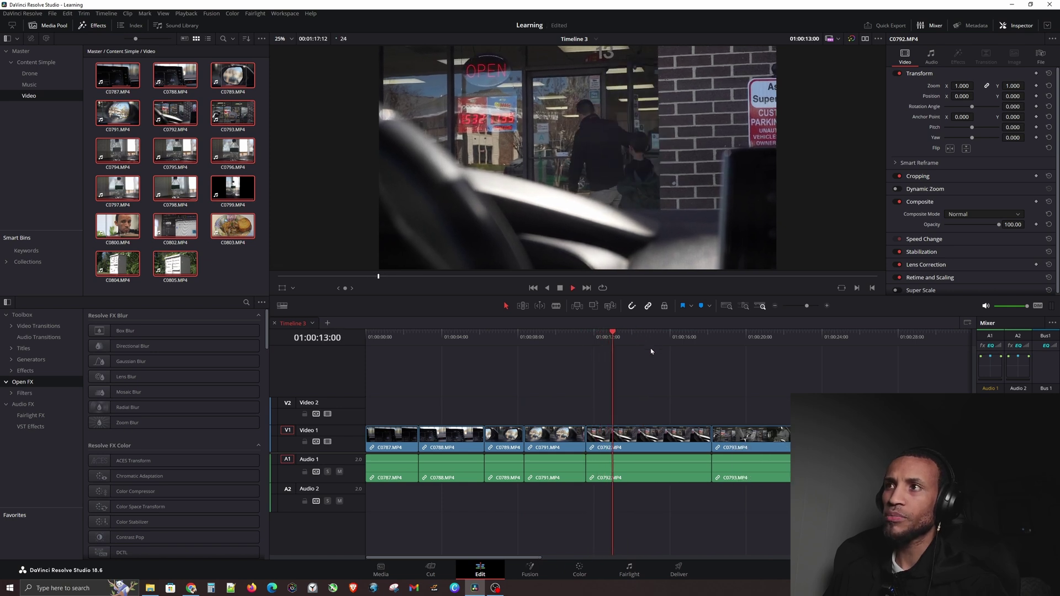
key("space")
Split C0792 at two cut points and ripple-delete the short unwanted segment.
key("ctrl+b")
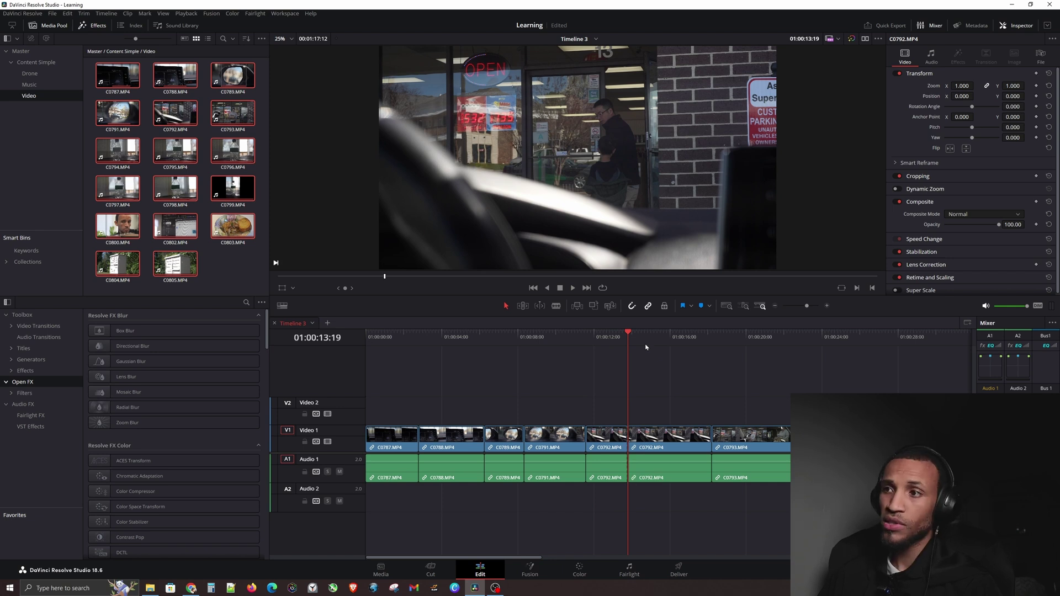
key("space")
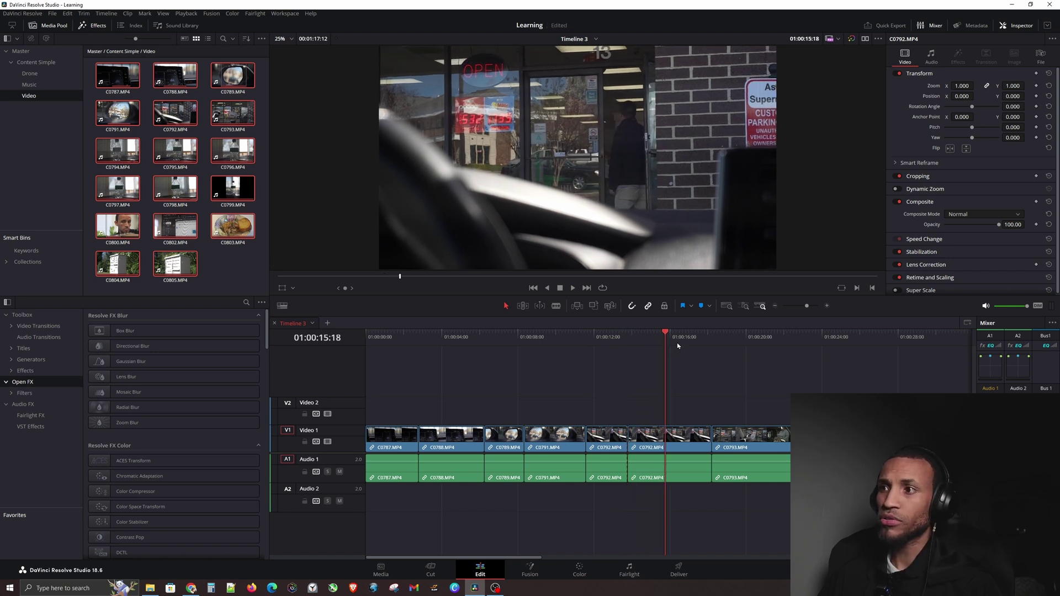
key("space")
key("ctrl+b")
key("Delete")
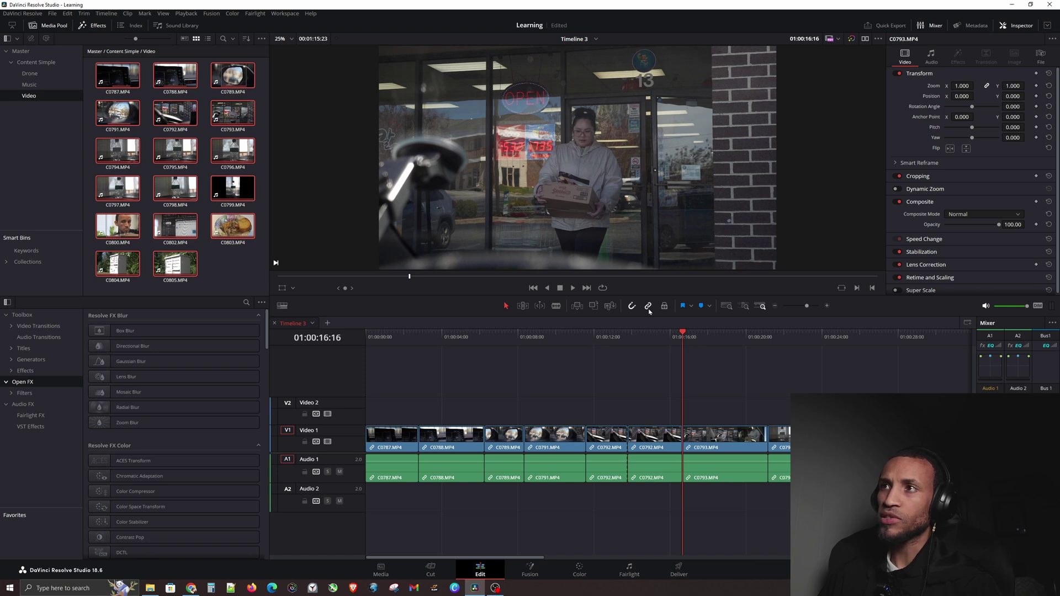
Trim away the rest of C0793 after the cut point and return to the timeline start.
key("space")
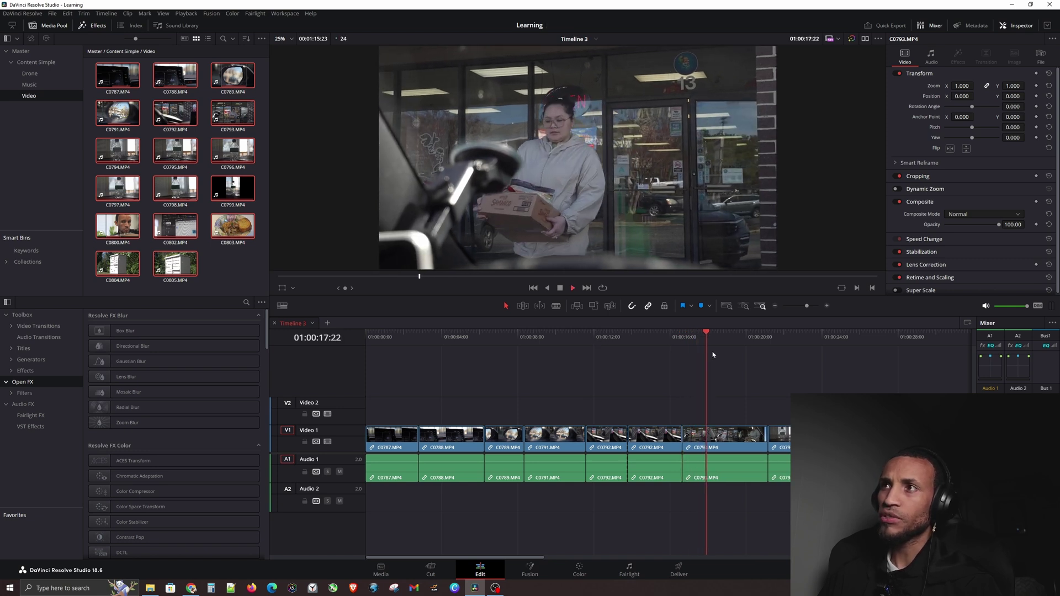
key("space")
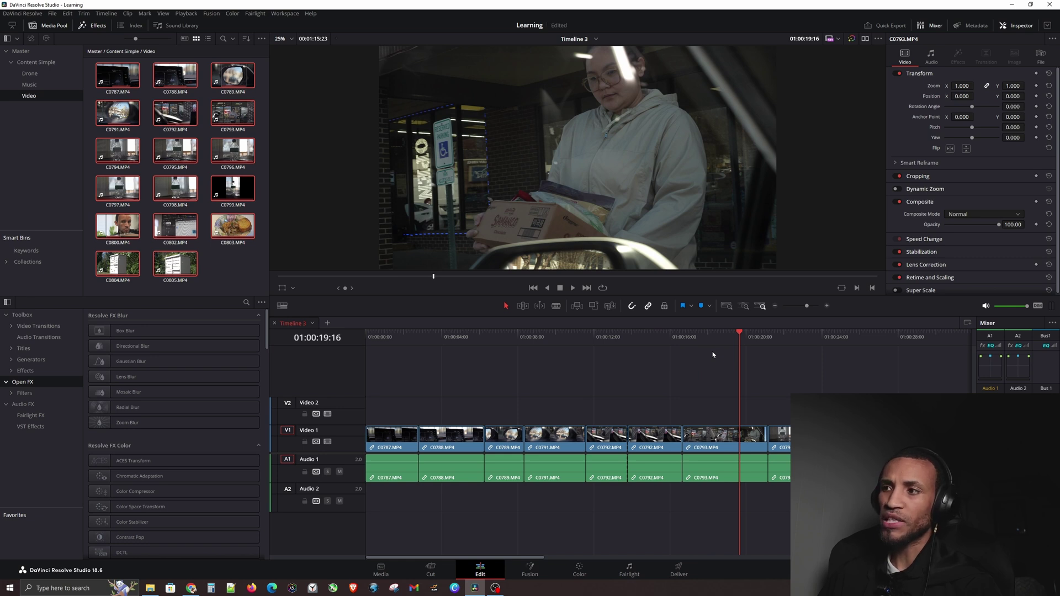
key("ctrl+shift+]")
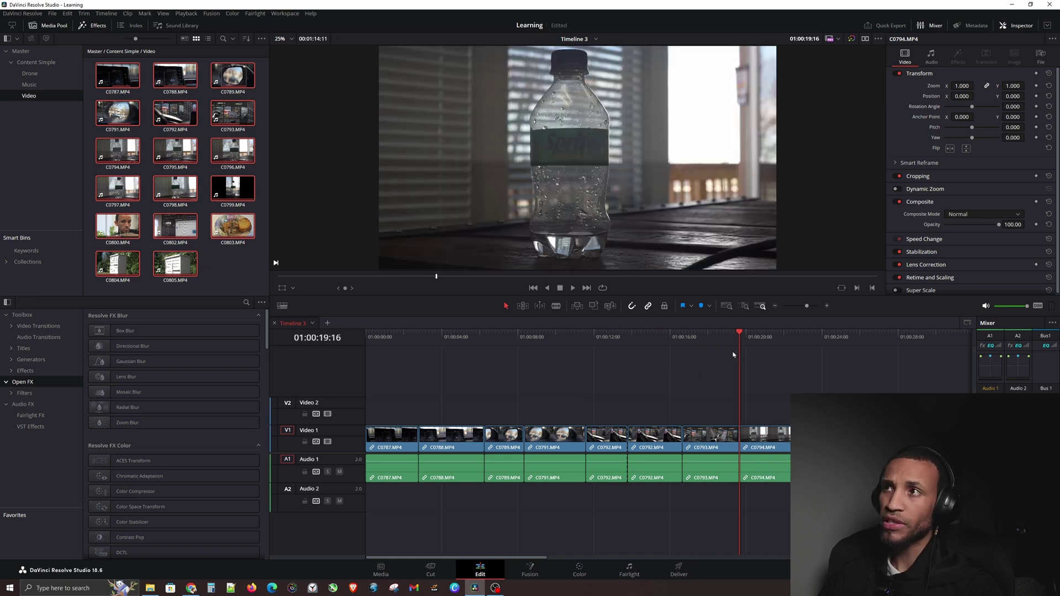
left_click_drag(638, 348, 351, 347)
Cut the opening clip and ripple-trim C0788, C0789, C0791 and C0792 at successive playhead points.
key("space")
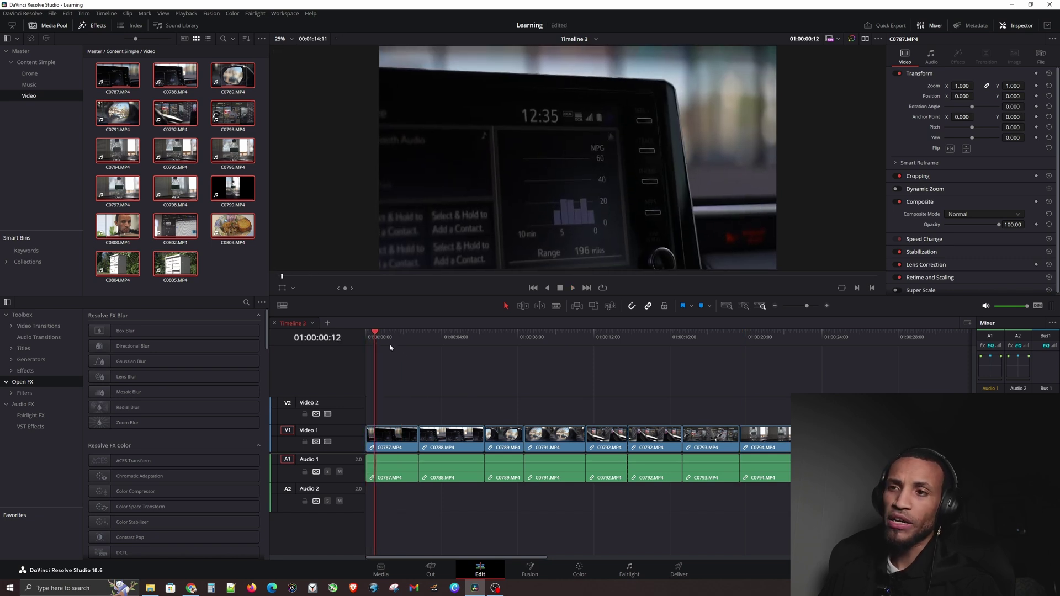
key("Delete")
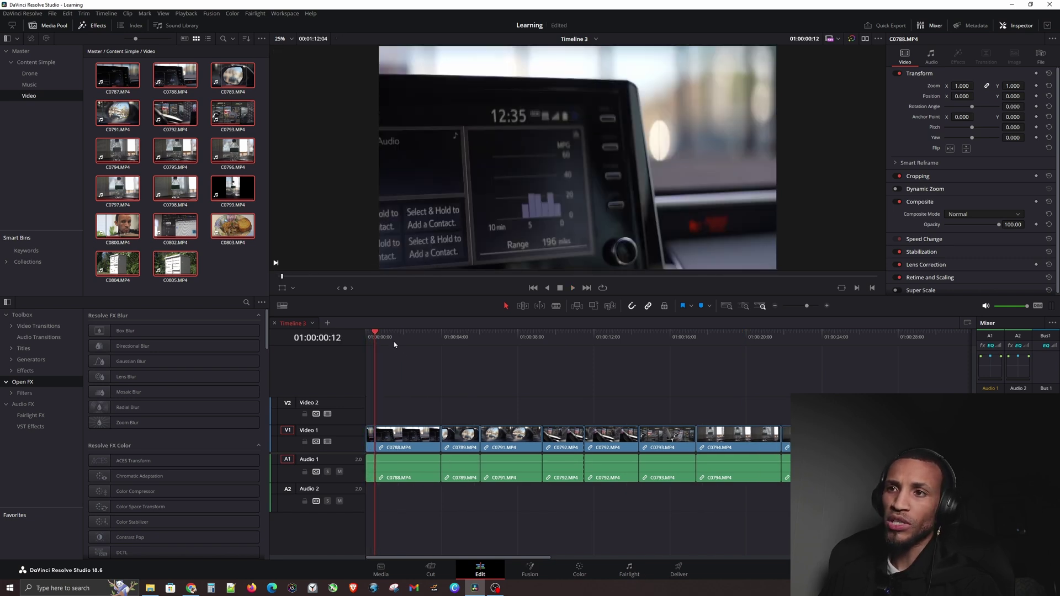
left_click(397, 339)
key("ctrl+shift+]")
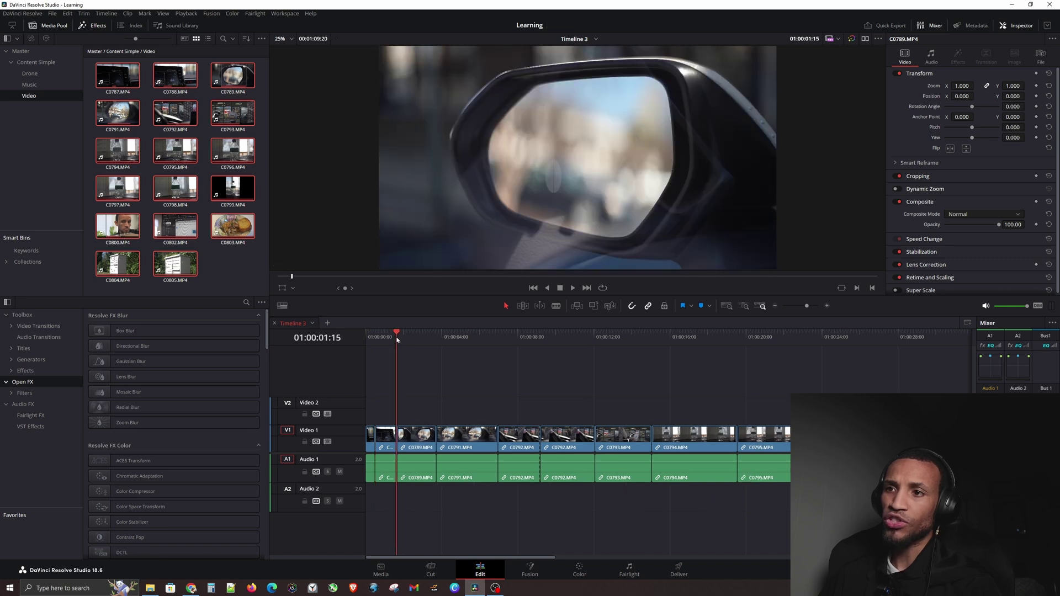
left_click(410, 338)
key("ctrl+shift+]")
left_click(421, 338)
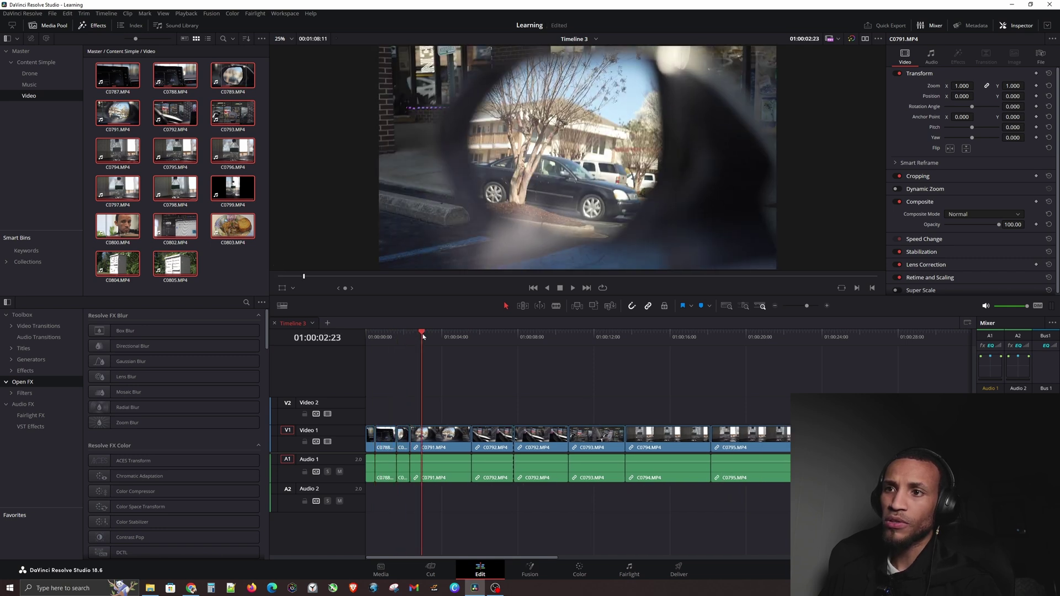
key("ctrl+shift+]")
left_click(433, 335)
key("ctrl+shift+]")
Delete the unwanted C0792 section, close the gap before C0793, and play the edit from the start.
left_click(445, 336)
left_click(471, 439)
key("BackSpace")
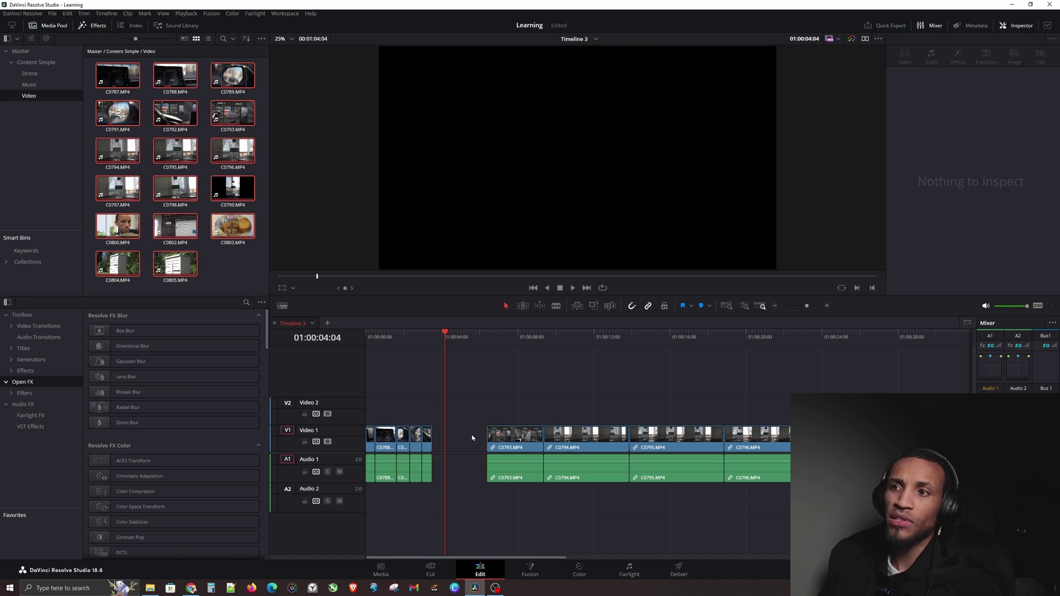
left_click(475, 436)
key("BackSpace")
key("BackSpace")
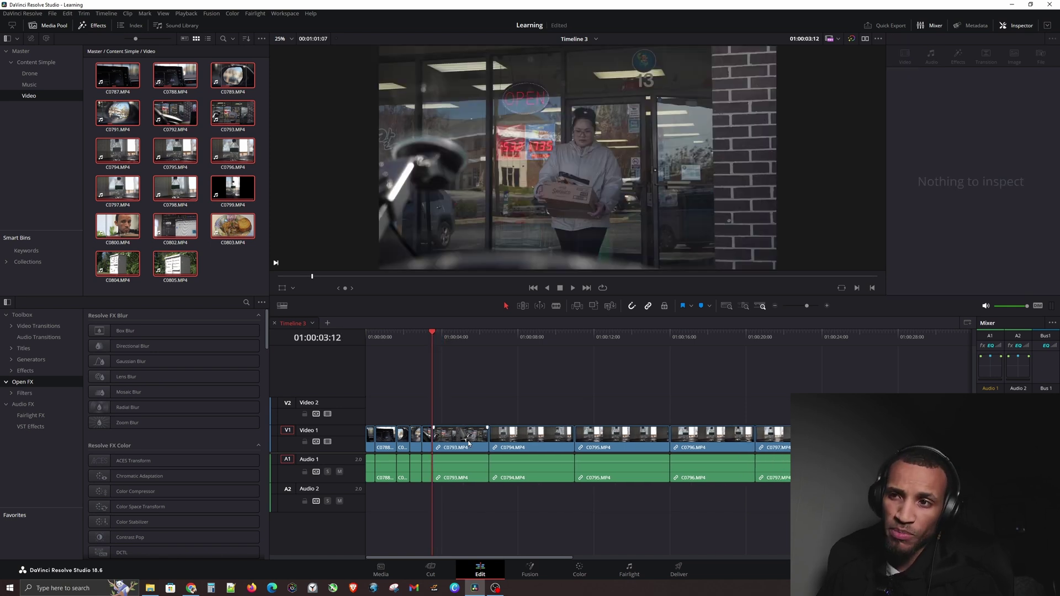
key("Home")
key("space")
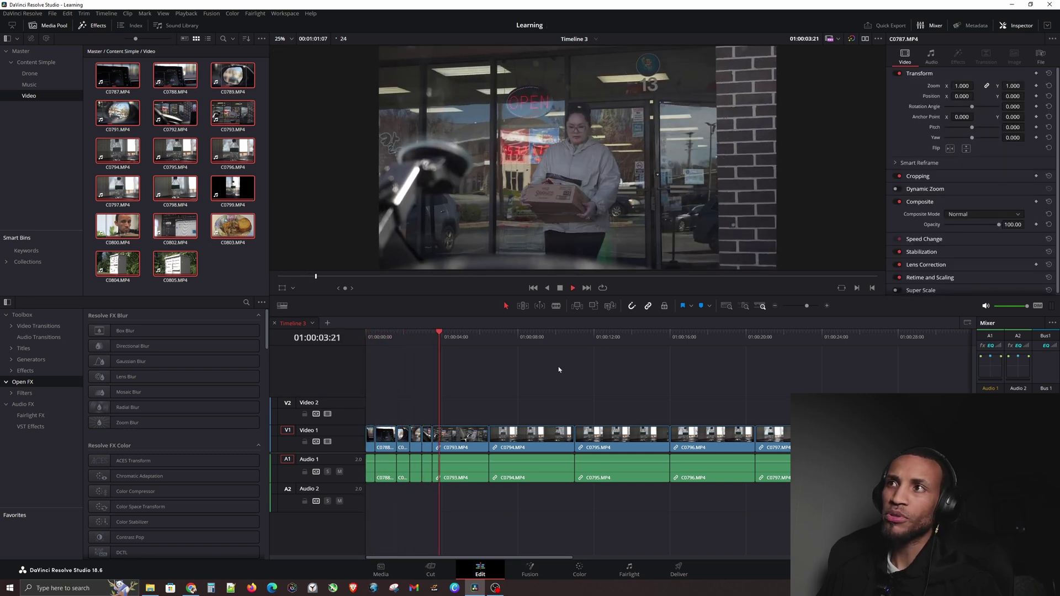
key("space")
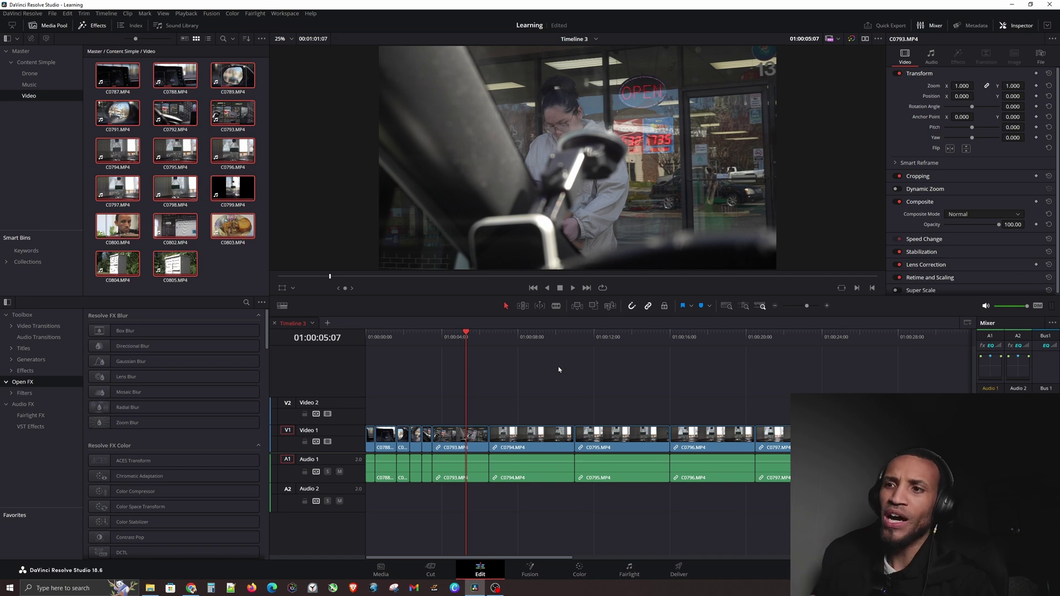
Place Additive Dissolve from Video Transitions on the C0793/C0794 V1 edit and play it back.
left_click(39, 327)
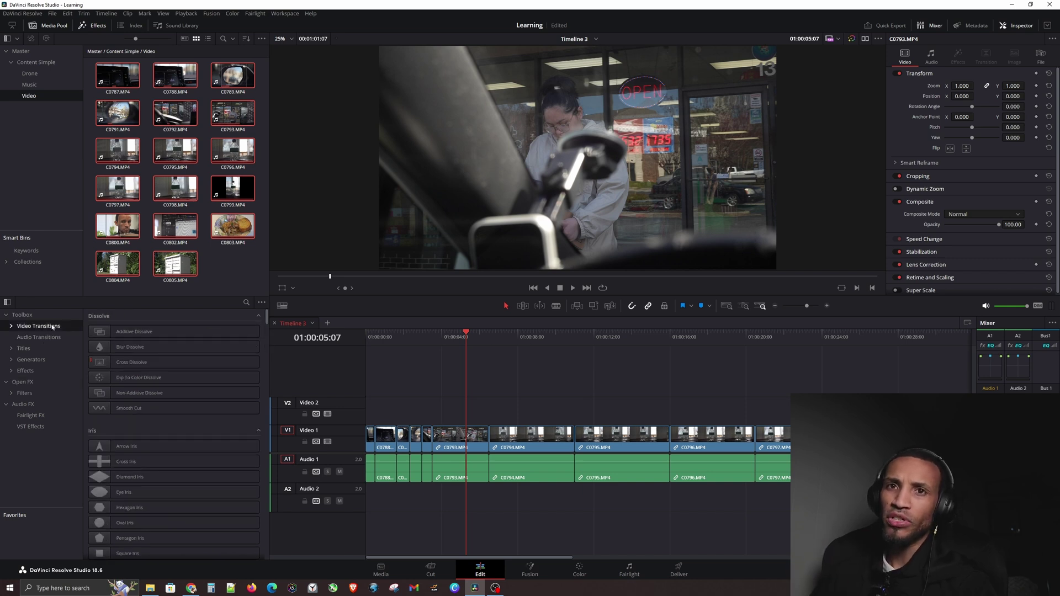
left_click_drag(133, 331, 484, 439)
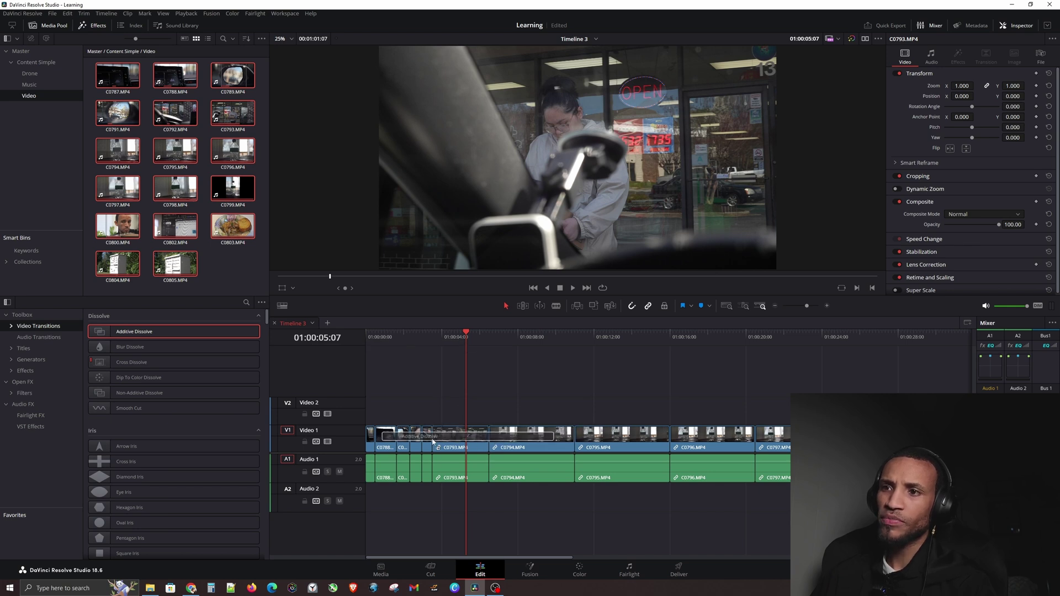
left_click_drag(432, 440, 490, 441)
left_click(477, 343)
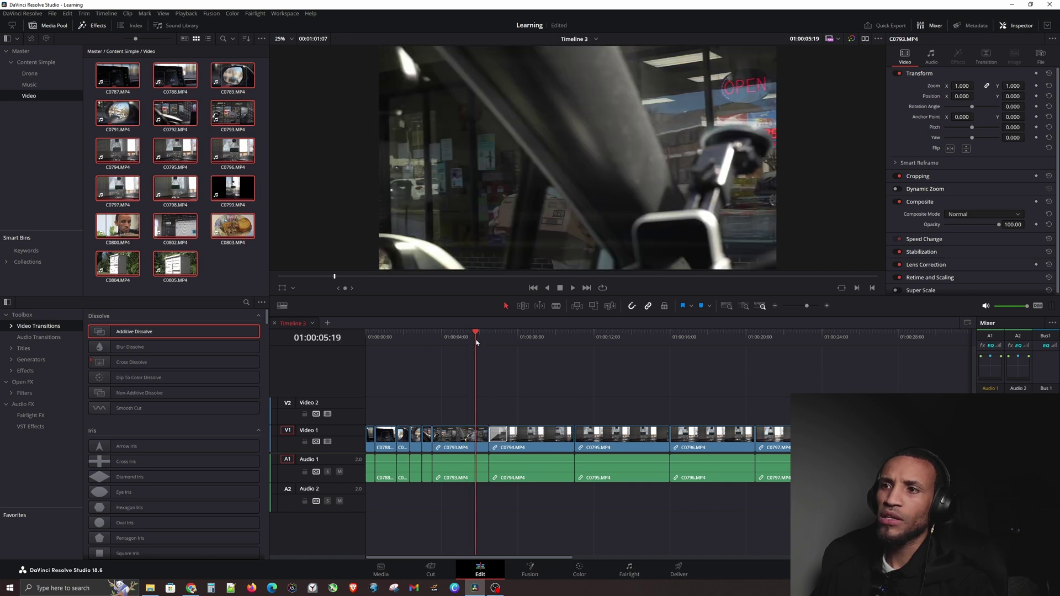
key("space")
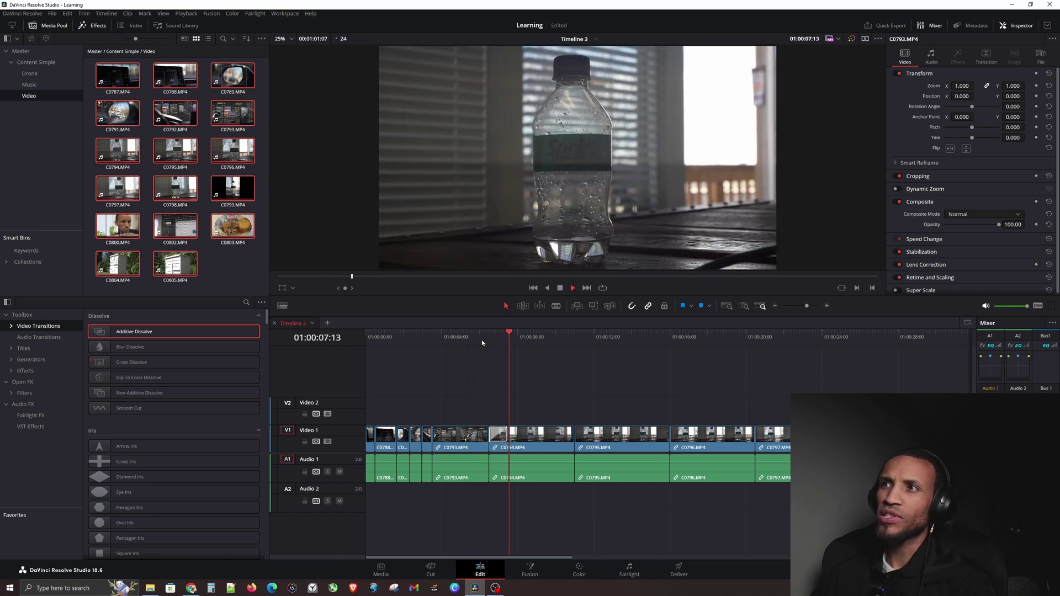
key("space")
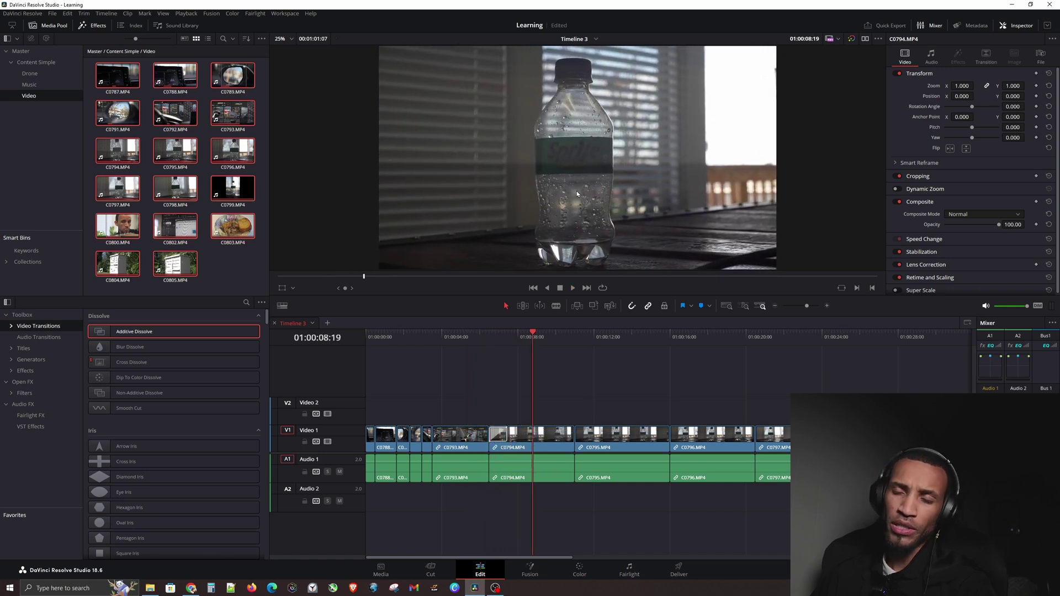
Shorten C0794's end and close the gap before C0795.
left_click(38, 337)
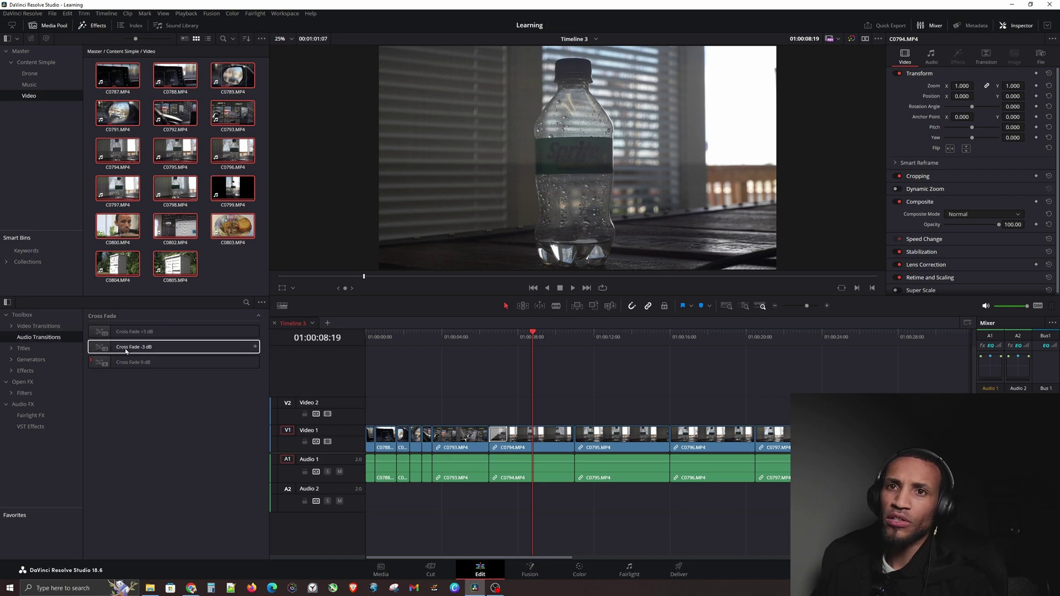
left_click_drag(142, 366, 170, 367)
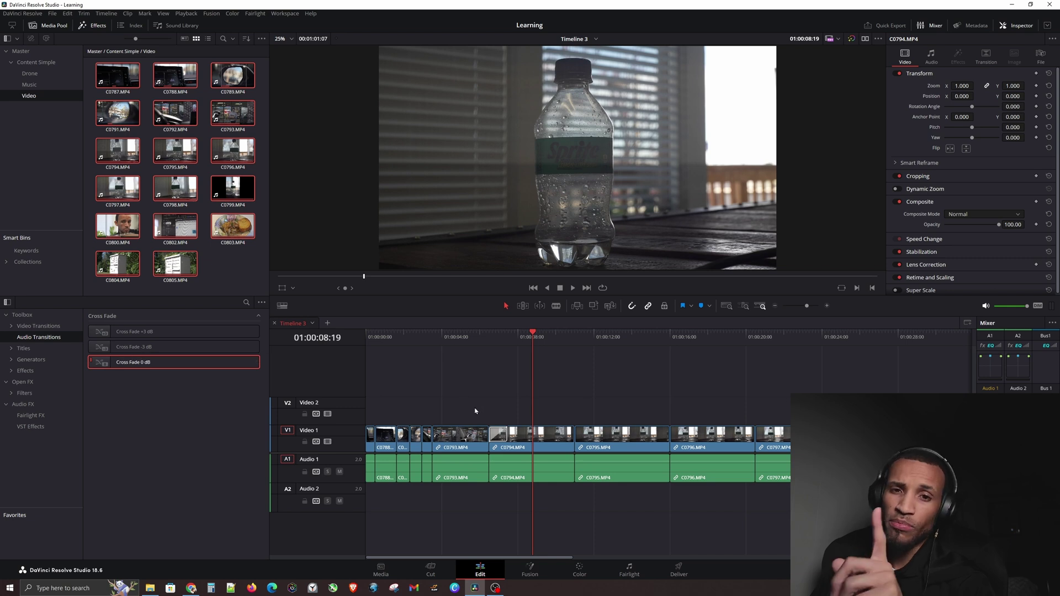
key("Down")
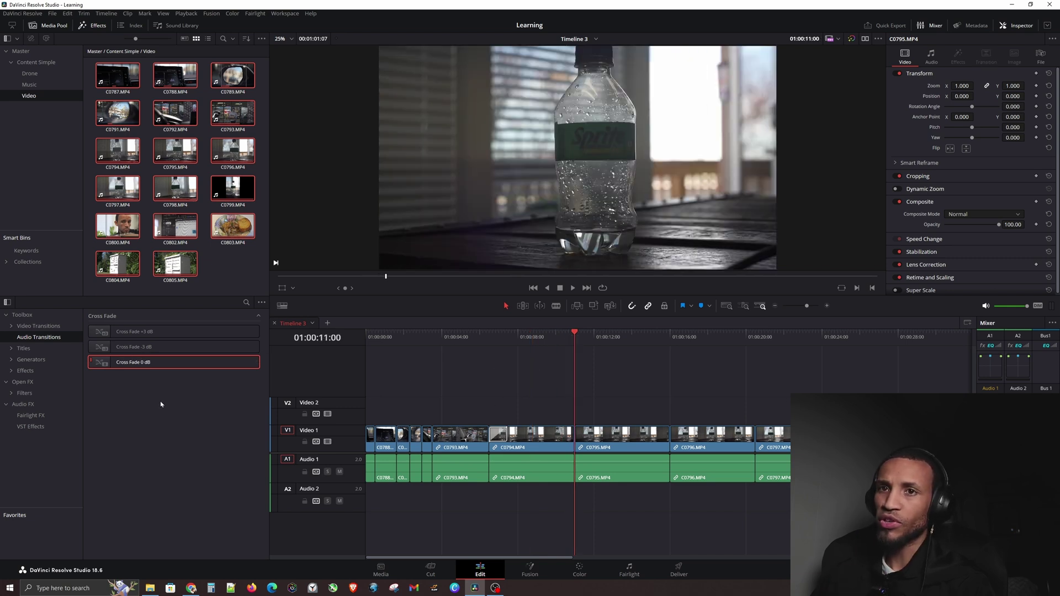
mouse_move(166, 364)
left_mouse_down()
mouse_move(546, 461)
mouse_move(569, 459)
mouse_move(577, 441)
mouse_move(212, 381)
mouse_move(188, 366)
left_mouse_up()
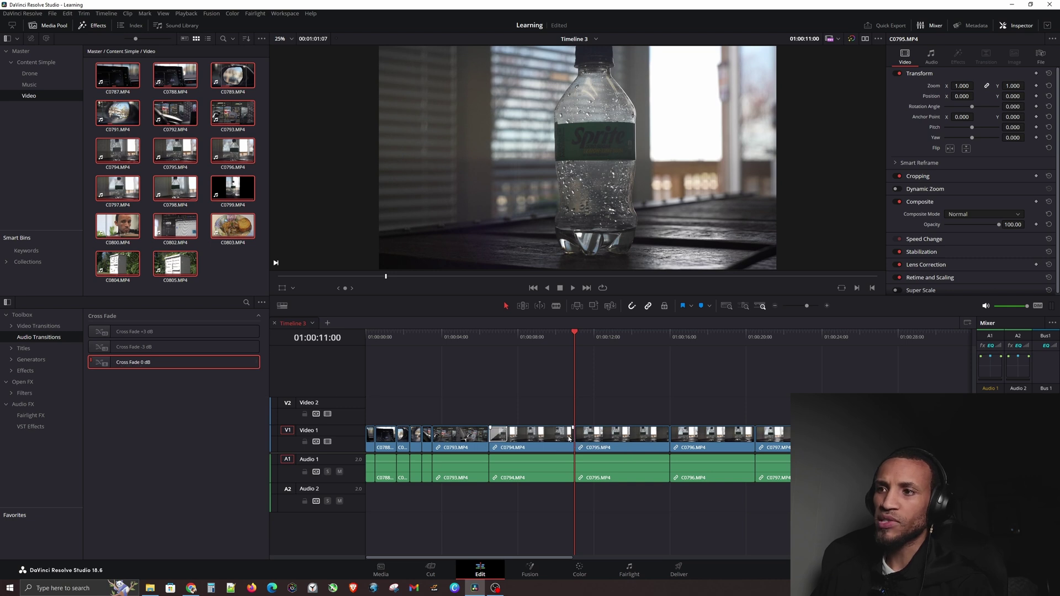
left_click_drag(569, 435, 598, 433)
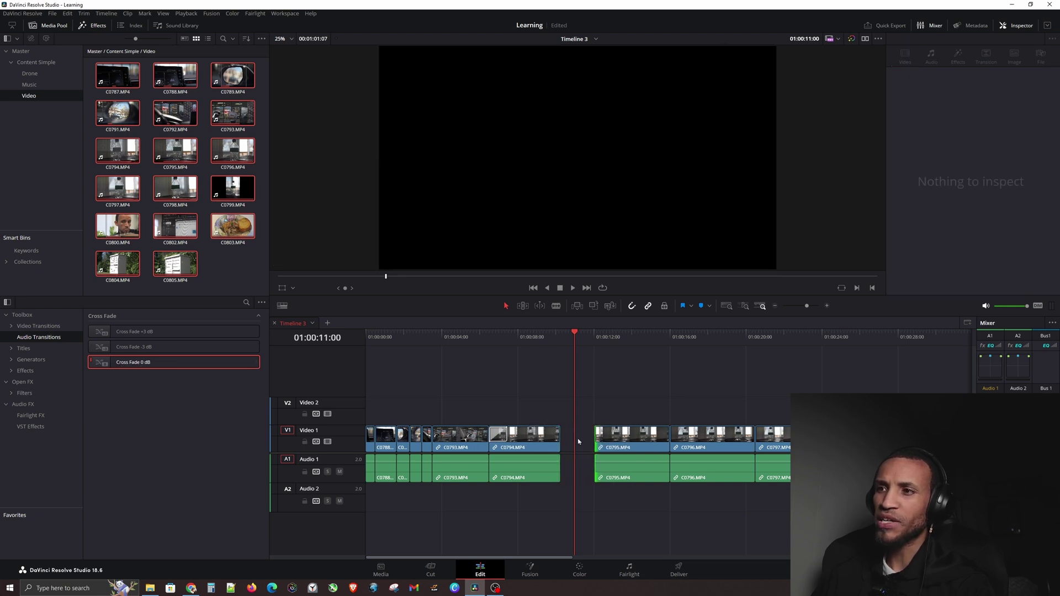
left_click(586, 441)
key("BackSpace")
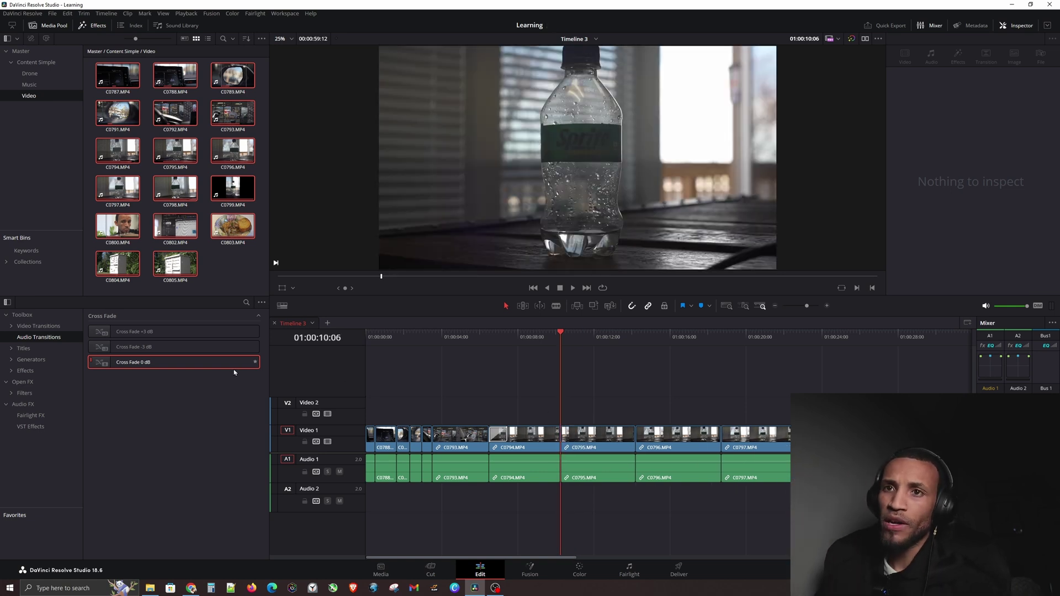
Add Cross Fade 0 dB on the A1 cut and Blur Dissolve on the V1 cut between C0794 and C0795.
left_click_drag(225, 366, 558, 467)
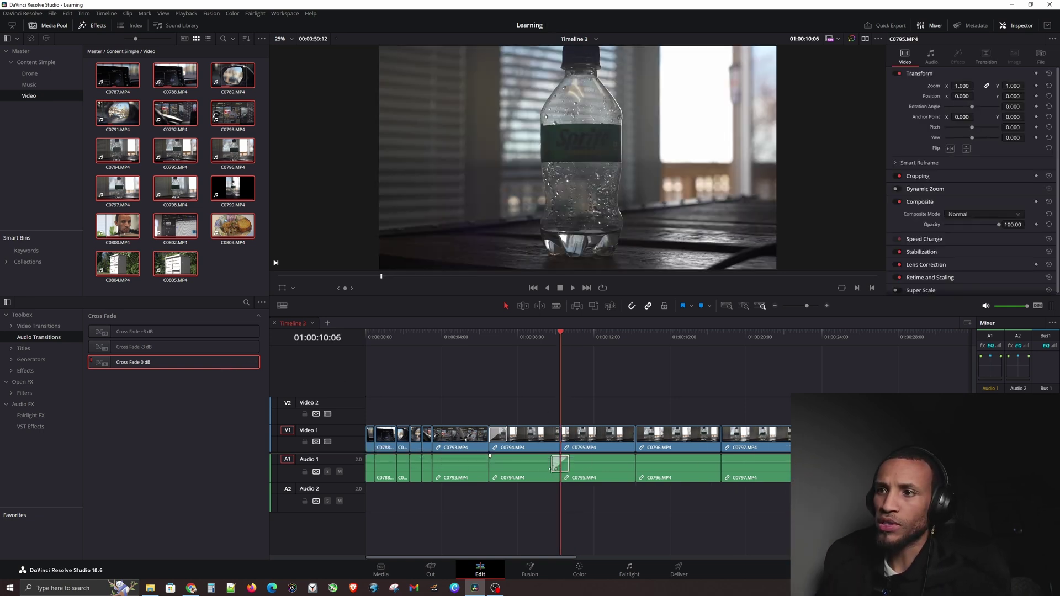
left_click(39, 326)
left_click_drag(138, 347, 559, 436)
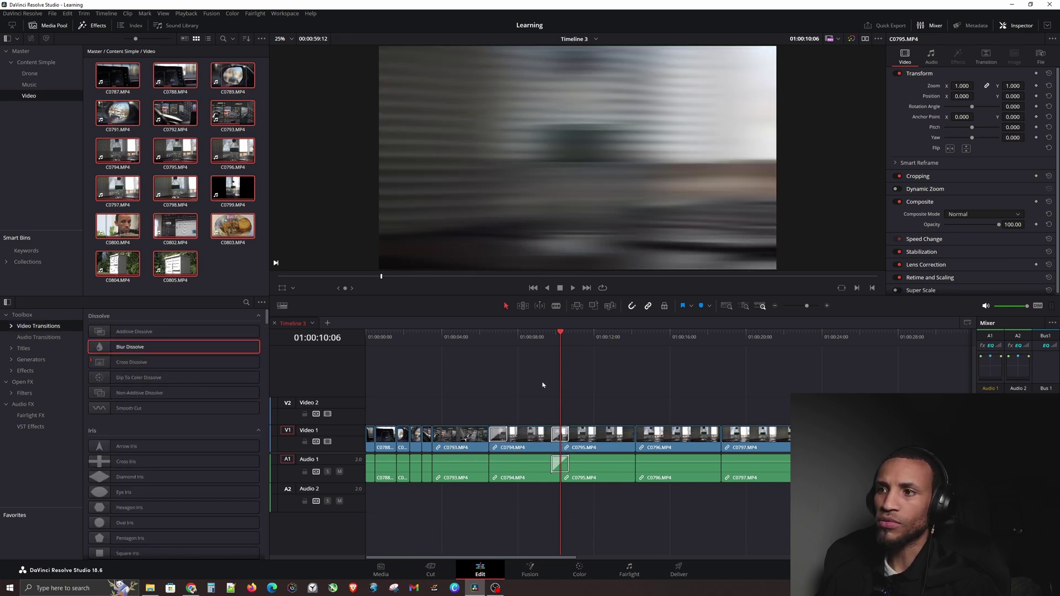
Play back the Blur Dissolve from just before the C0794/C0795 cut.
left_click(544, 341)
key("space")
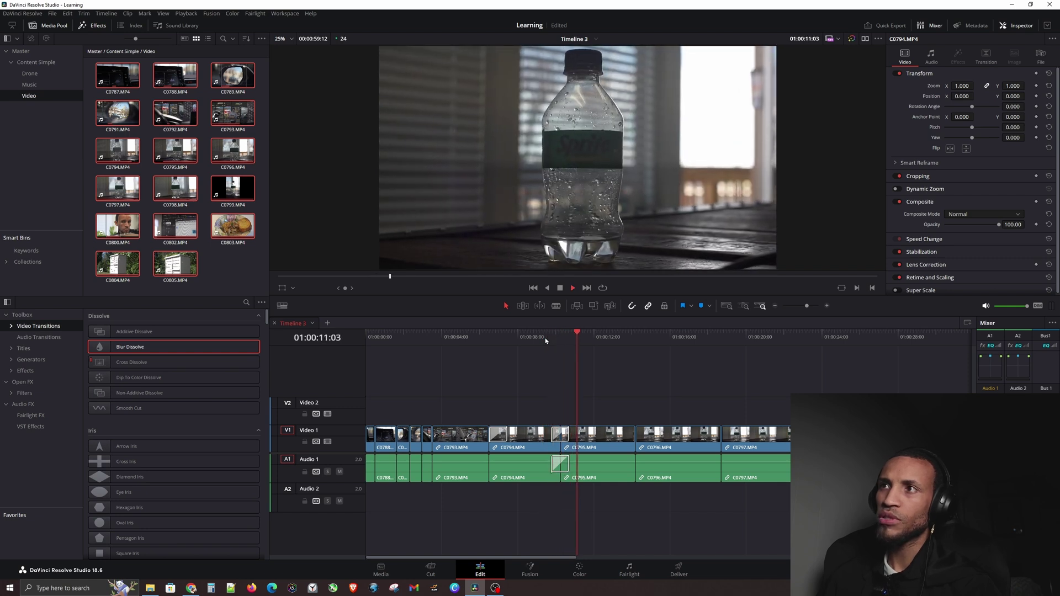
key("space")
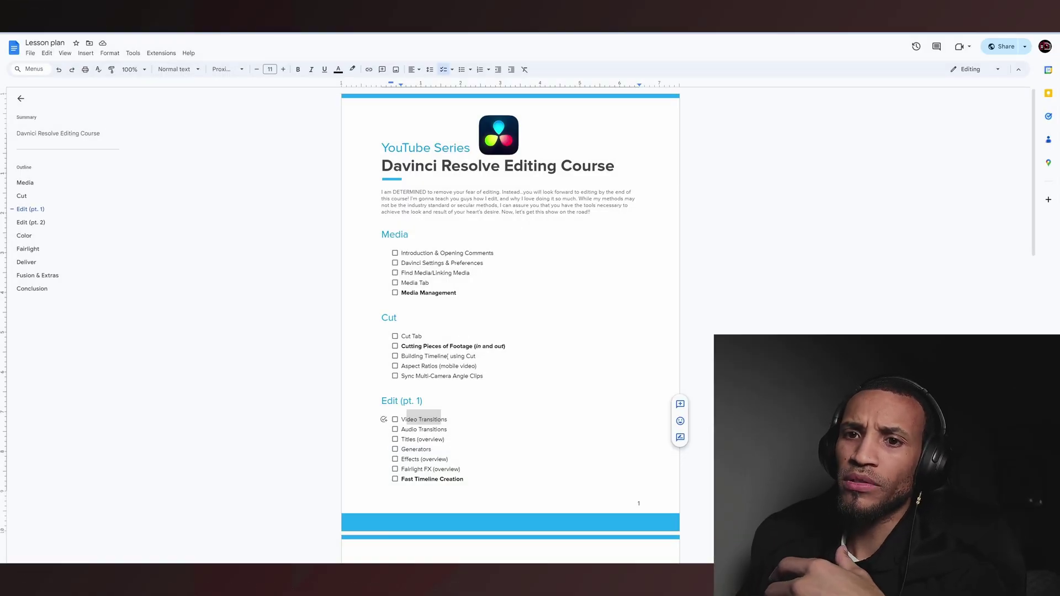
Switch back to the Google Docs lesson plan listing the Edit (pt. 1) topics.
key("alt+Tab")
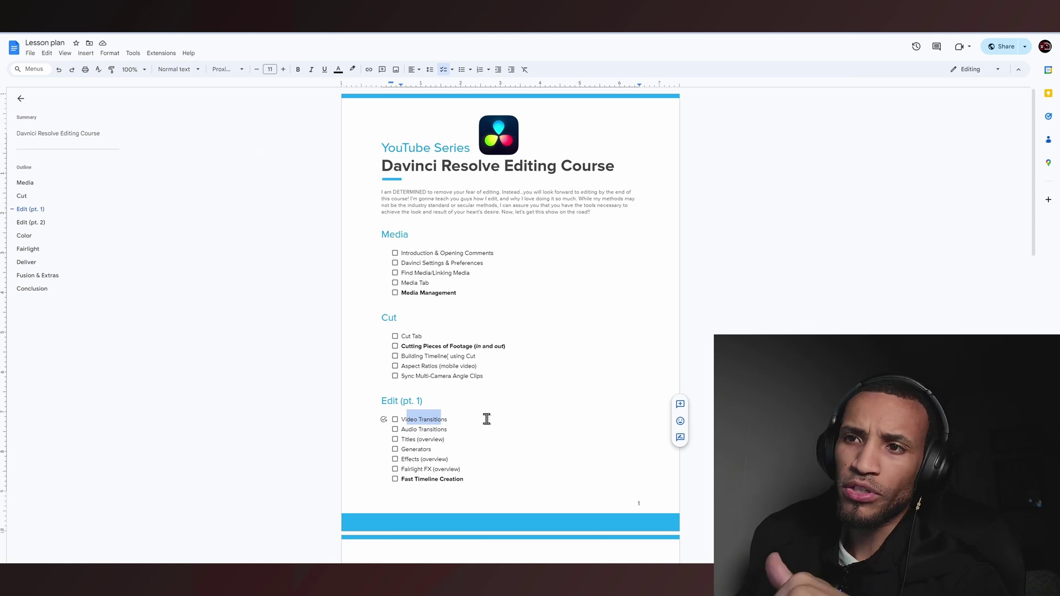